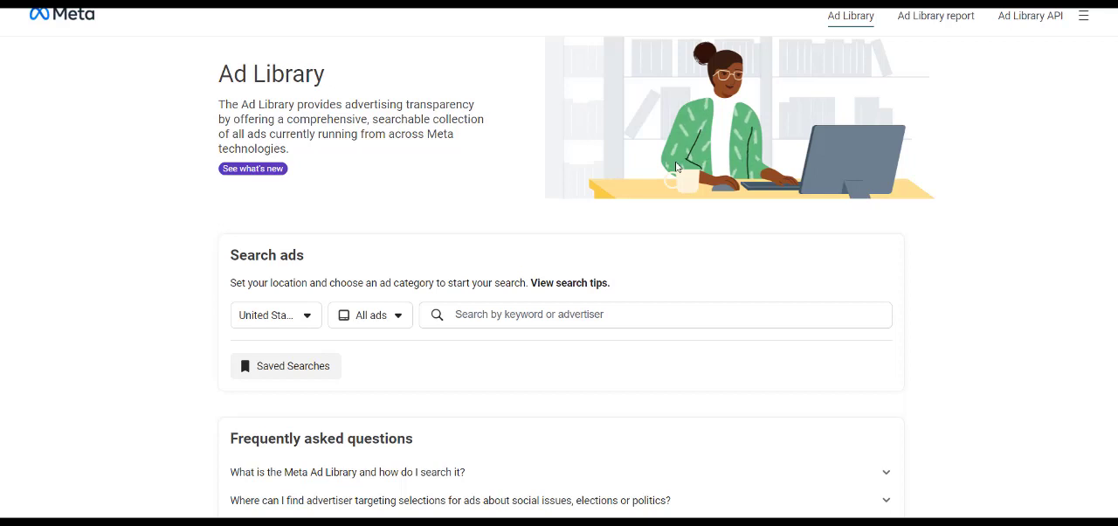
- Search all United States ads in the Meta Ad Library for "med spa" and look through competitors' offers and creatives
left_click(519, 323)
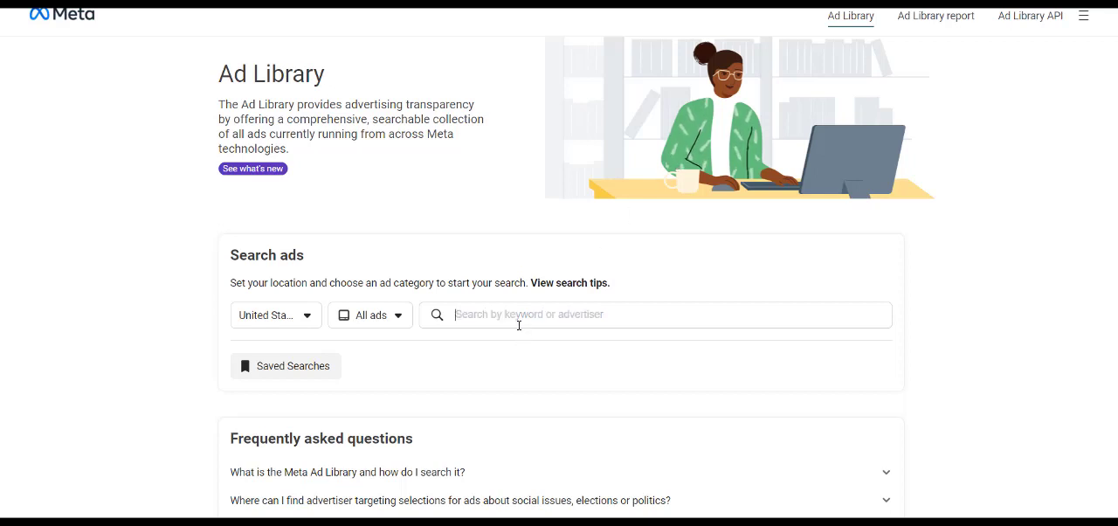
type("med")
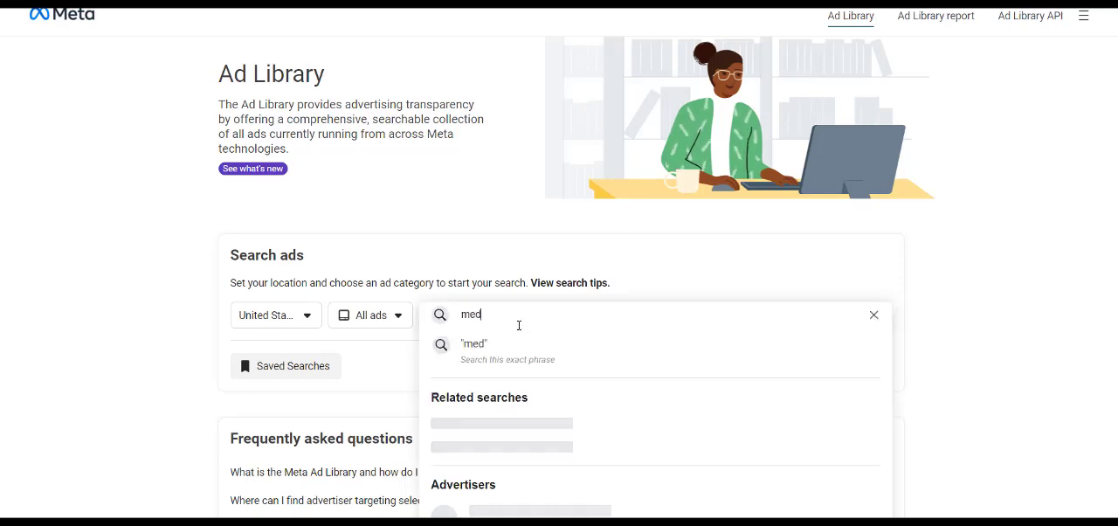
type(" spa")
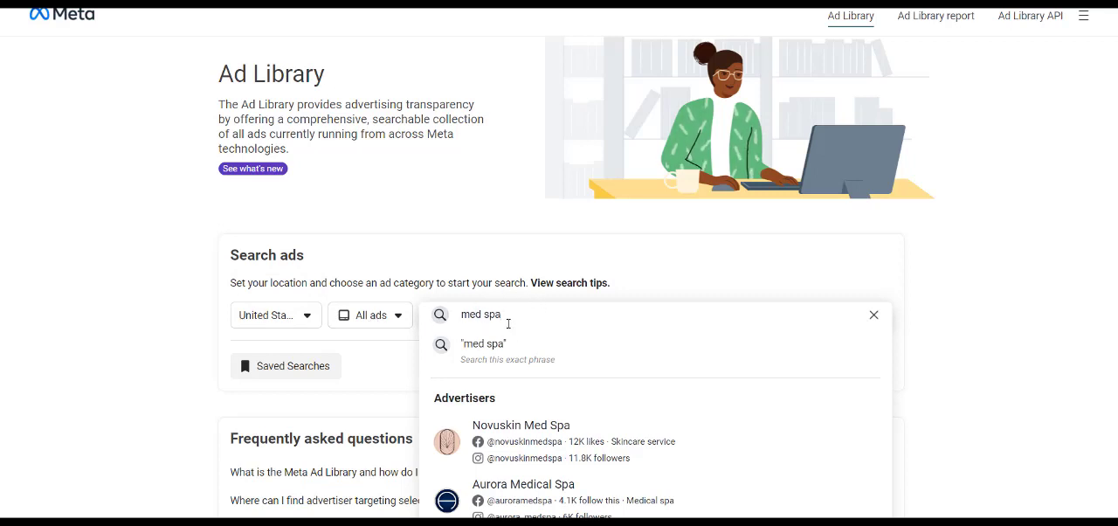
key("Return")
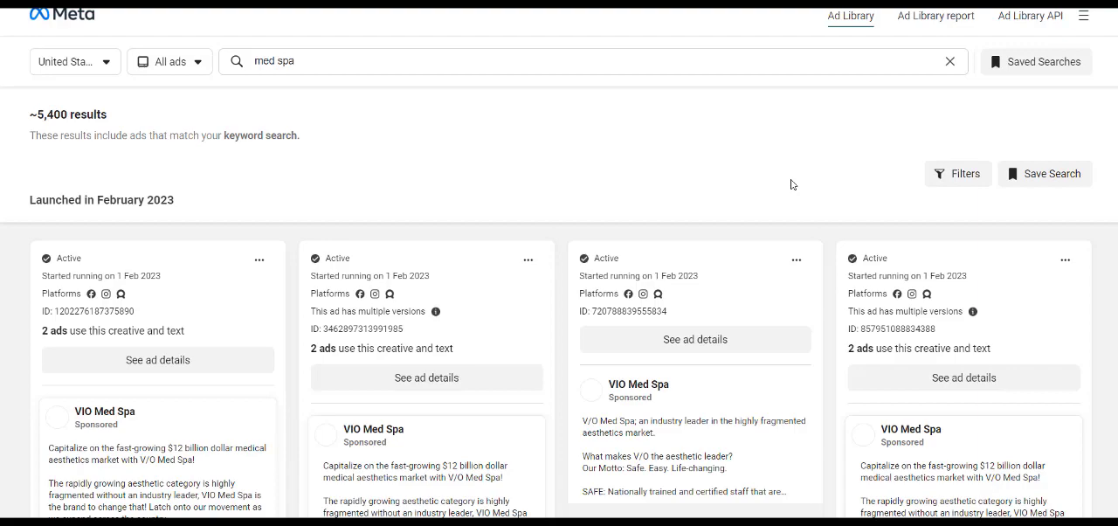
scroll(559, 350, "down", 10)
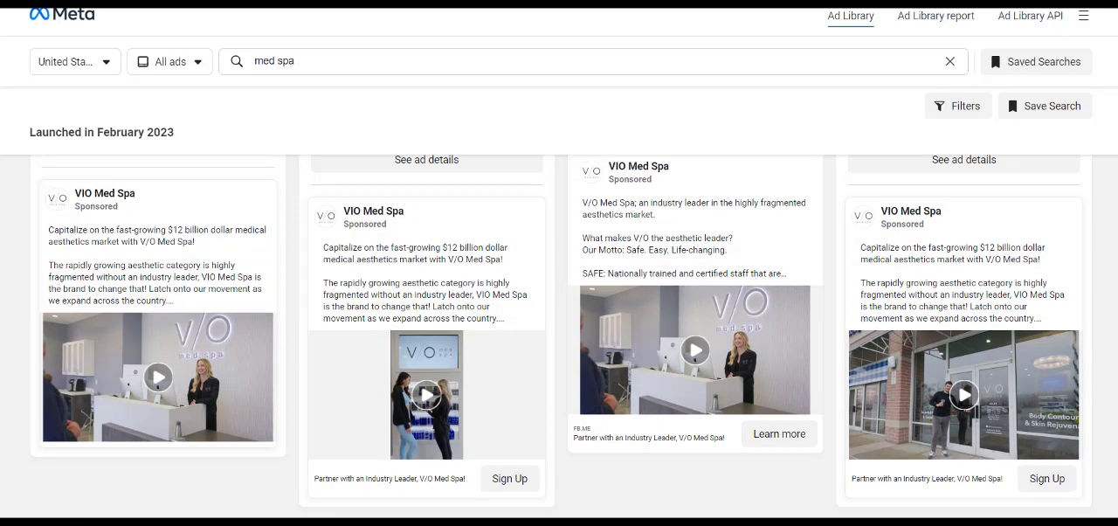
scroll(559, 350, "down", 1)
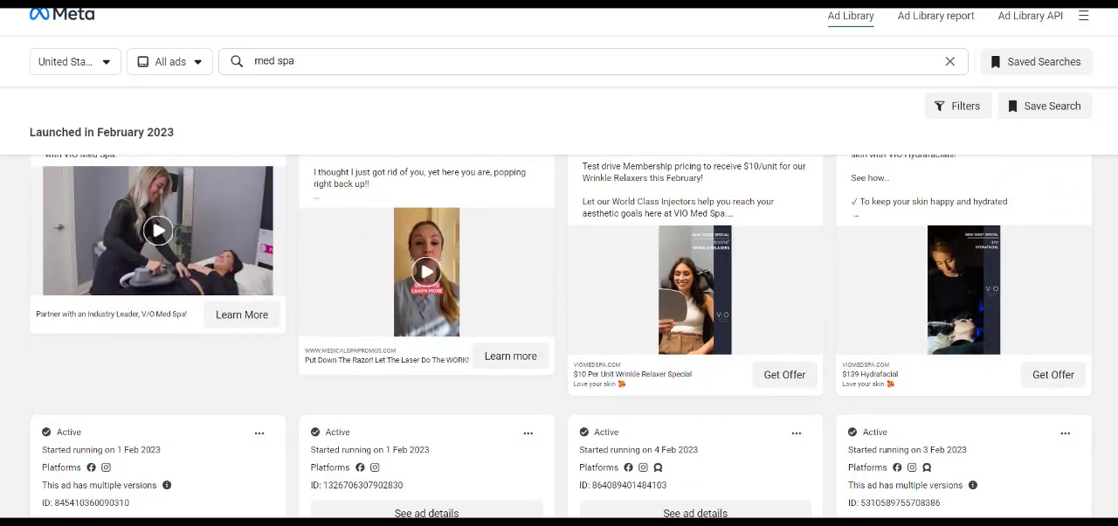
scroll(558, 349, "up", 5)
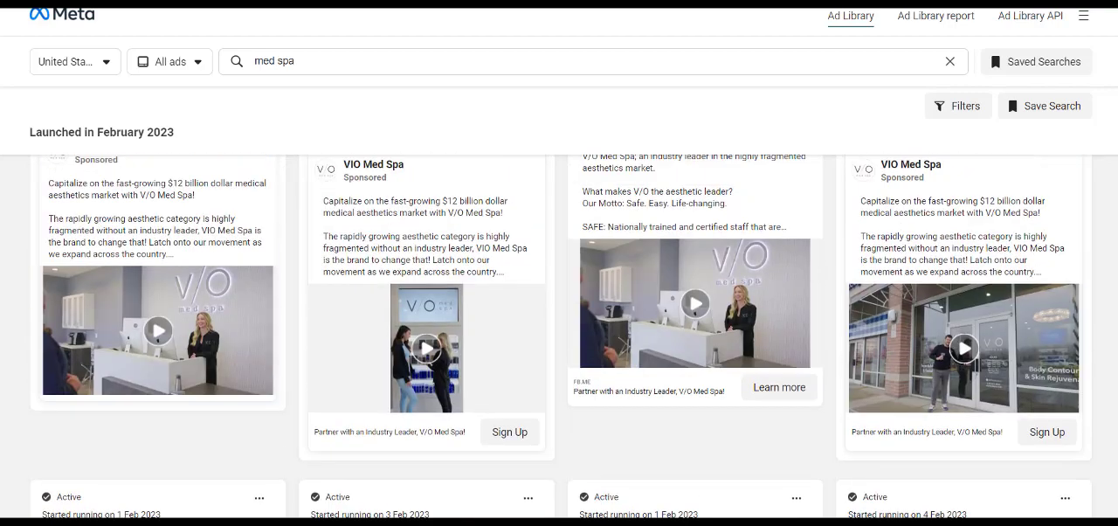
scroll(559, 336, "down", 6)
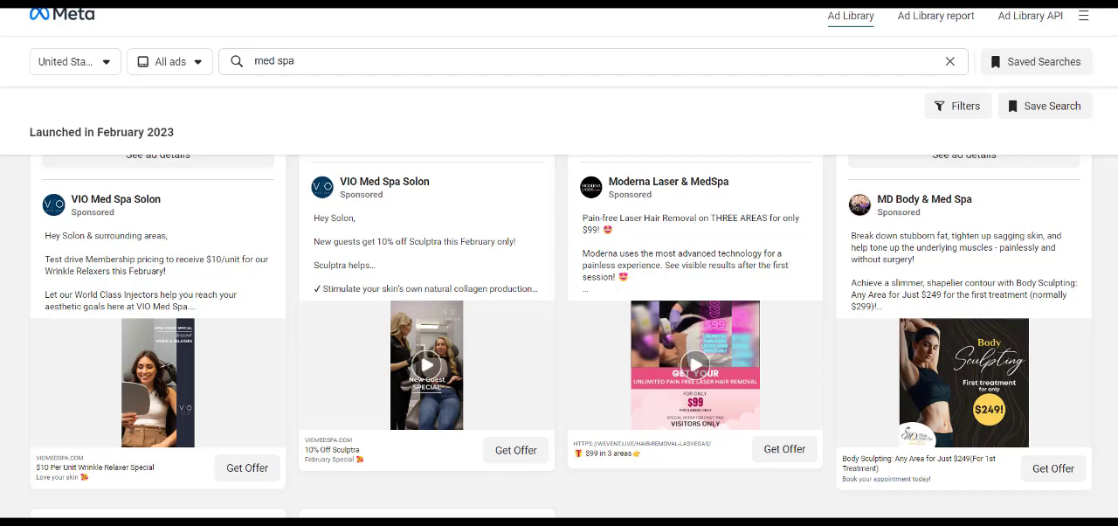
scroll(820, 241, "down", 1)
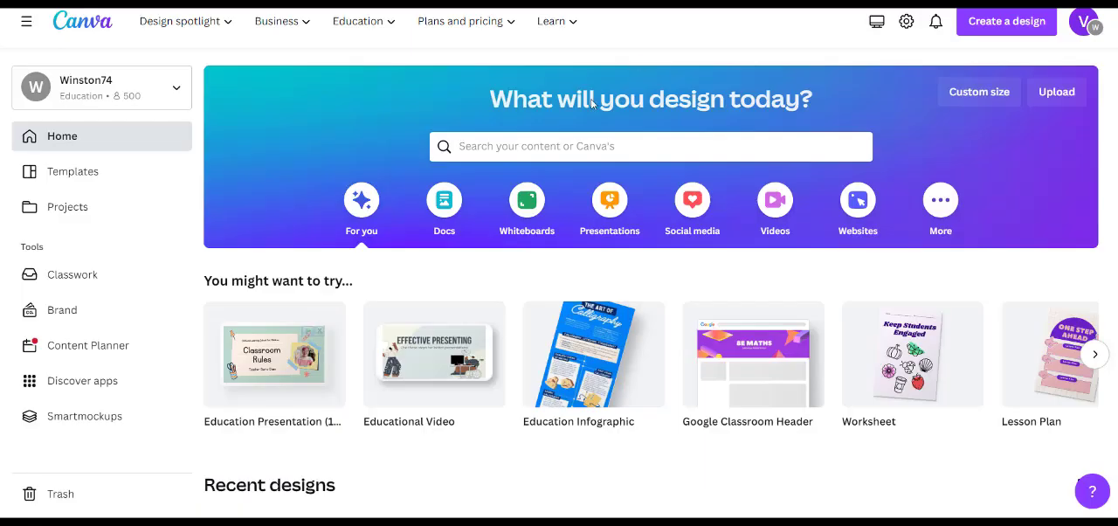
- Switch to Canva and create a new blank design of the Facebook Ad type
left_click(1023, 25)
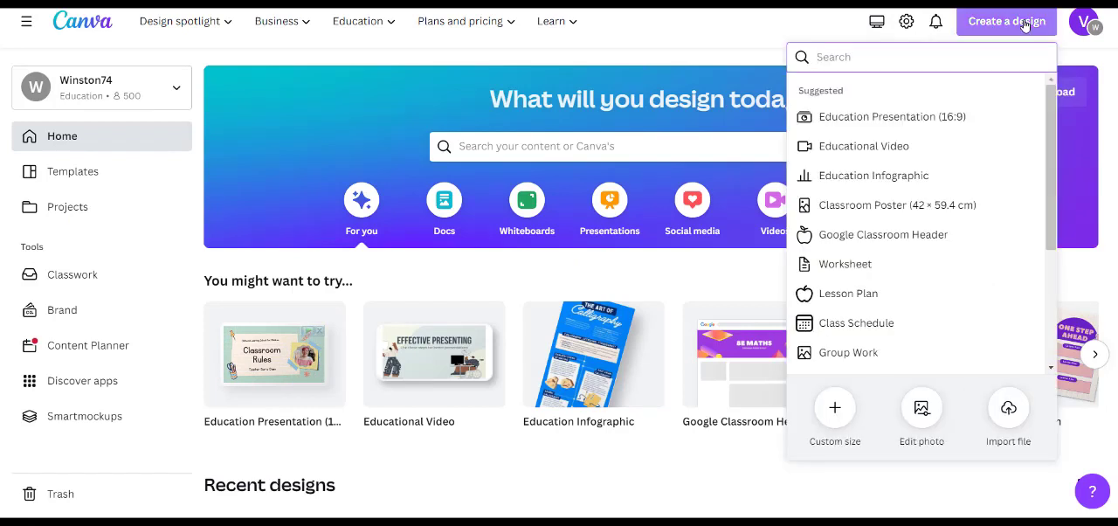
type("facebook")
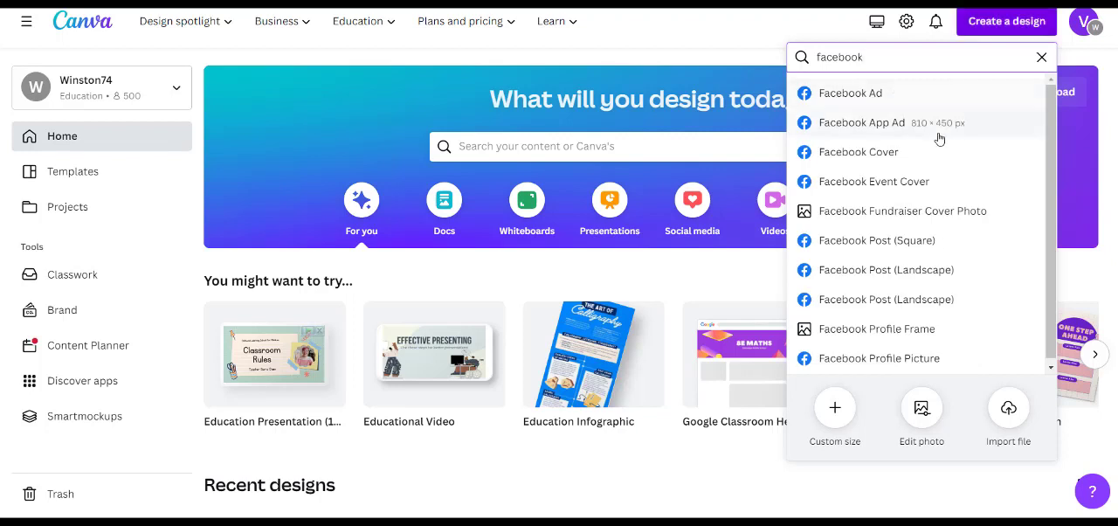
left_click(877, 93)
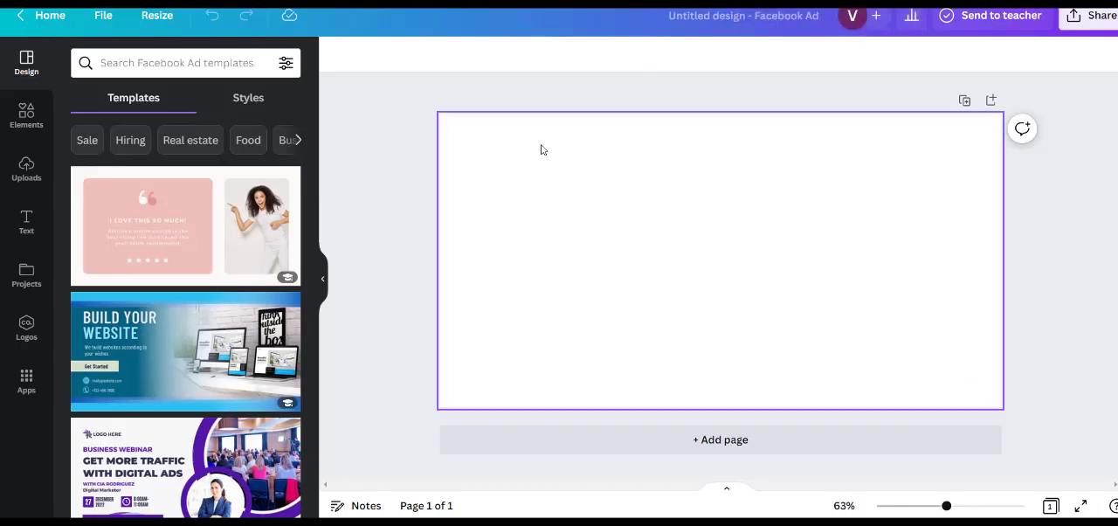
- Search the Facebook Ad templates for "med spa" and clear the search
left_click(209, 71)
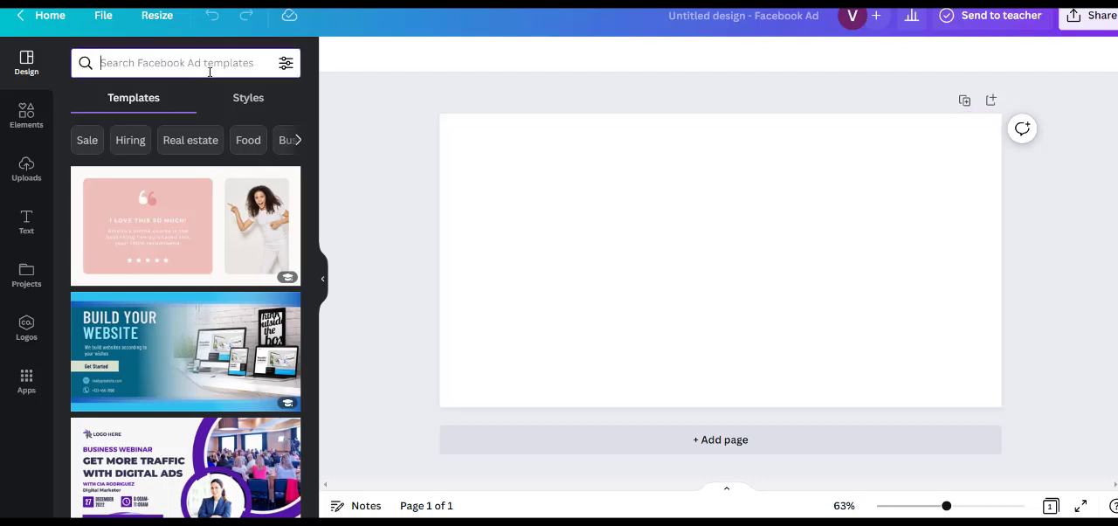
type("md sp")
key("ctrl+a")
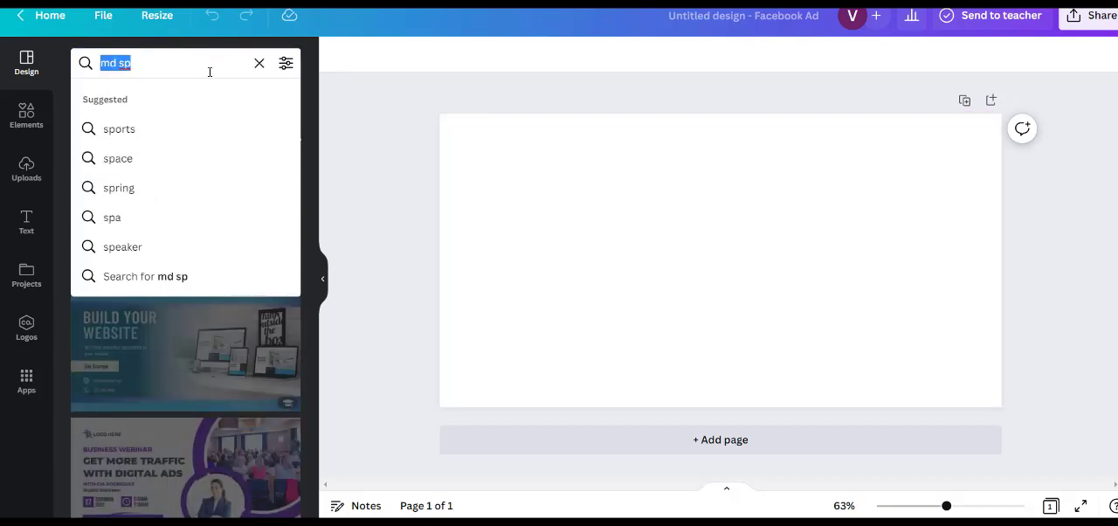
type("med spa")
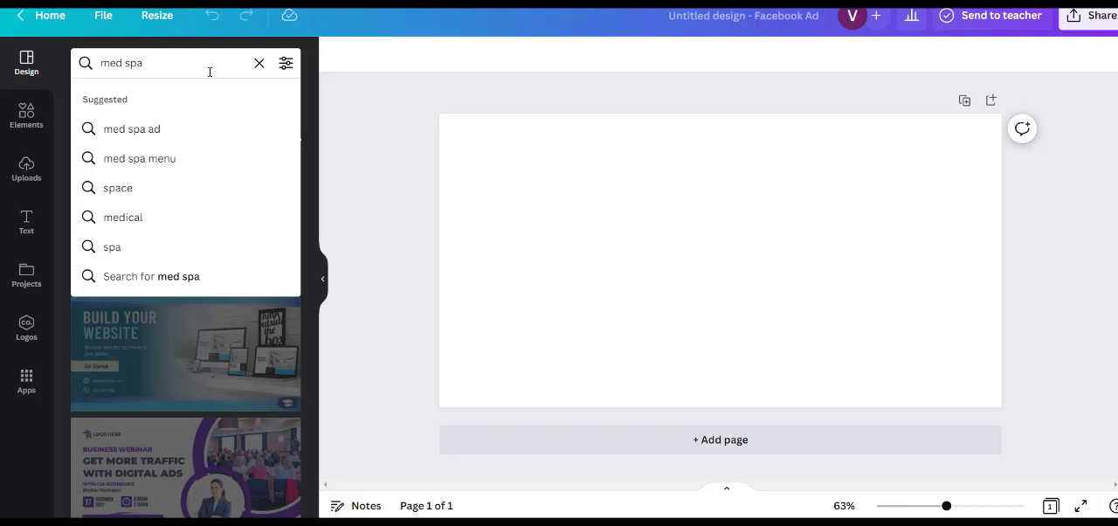
key("Return")
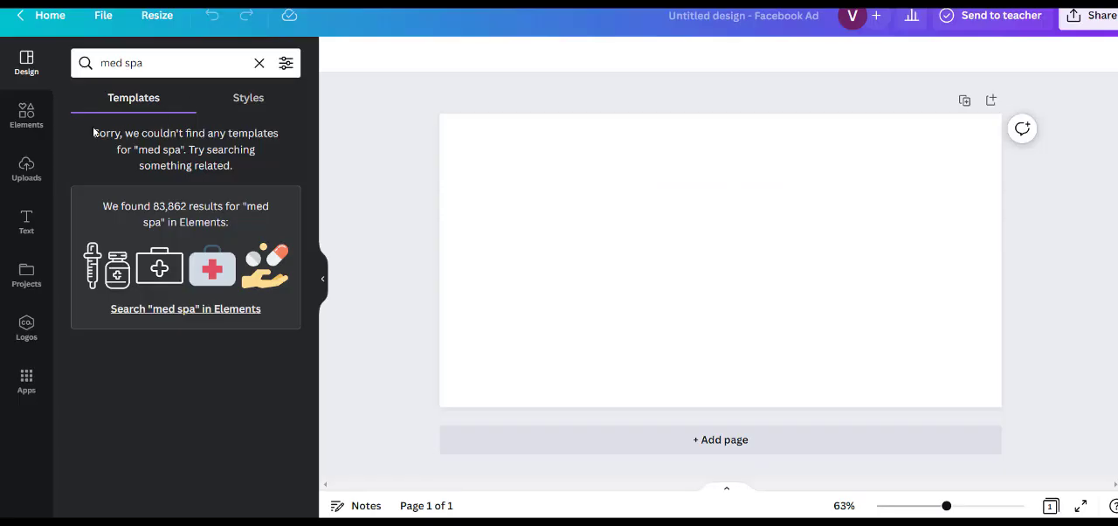
left_click(262, 73)
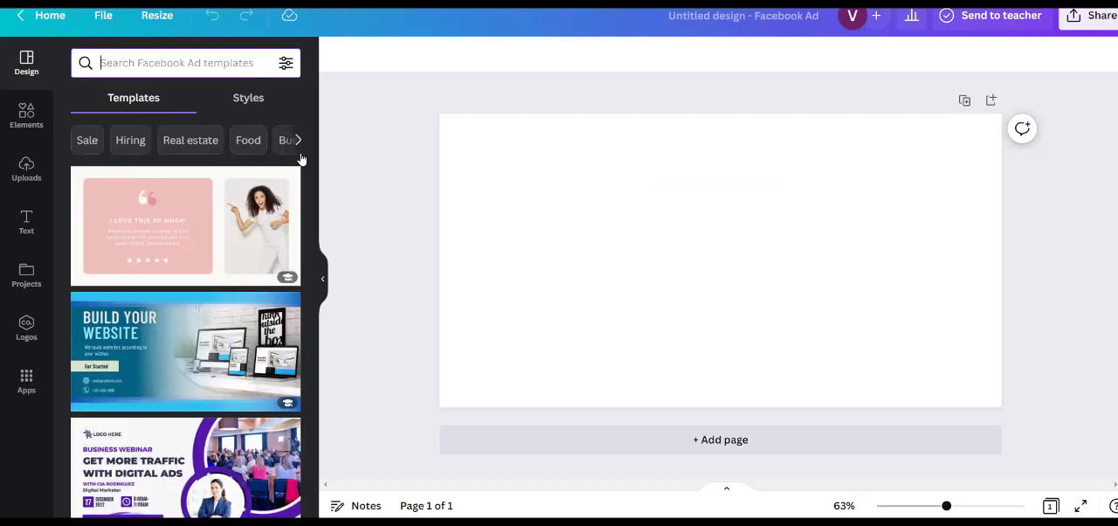
- Search the Facebook Ad templates for "spa" and apply the green "Massage & Spa Treatment Package" template to the page
left_click_drag(314, 146, 315, 434)
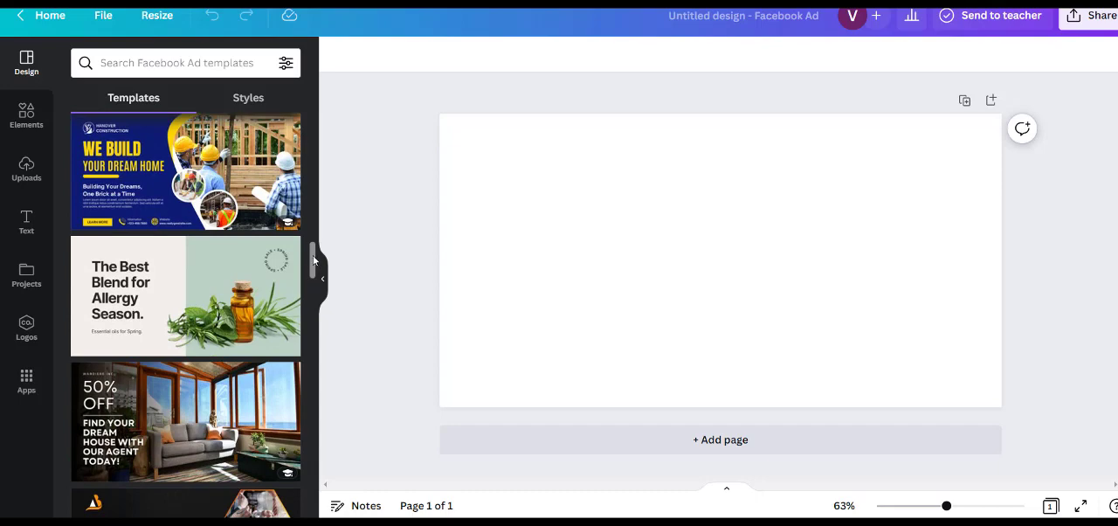
left_click_drag(311, 254, 312, 352)
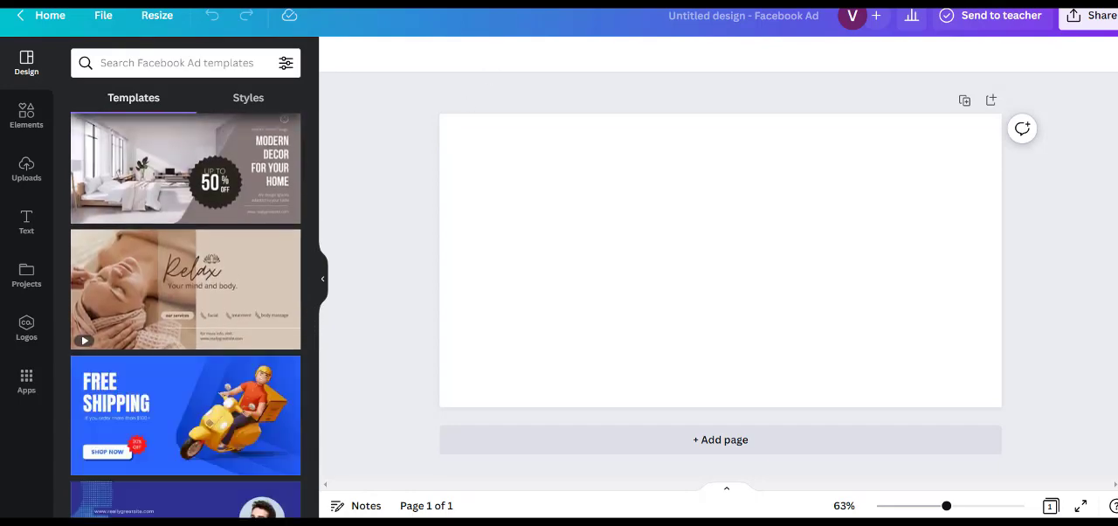
type("spa")
key("Return")
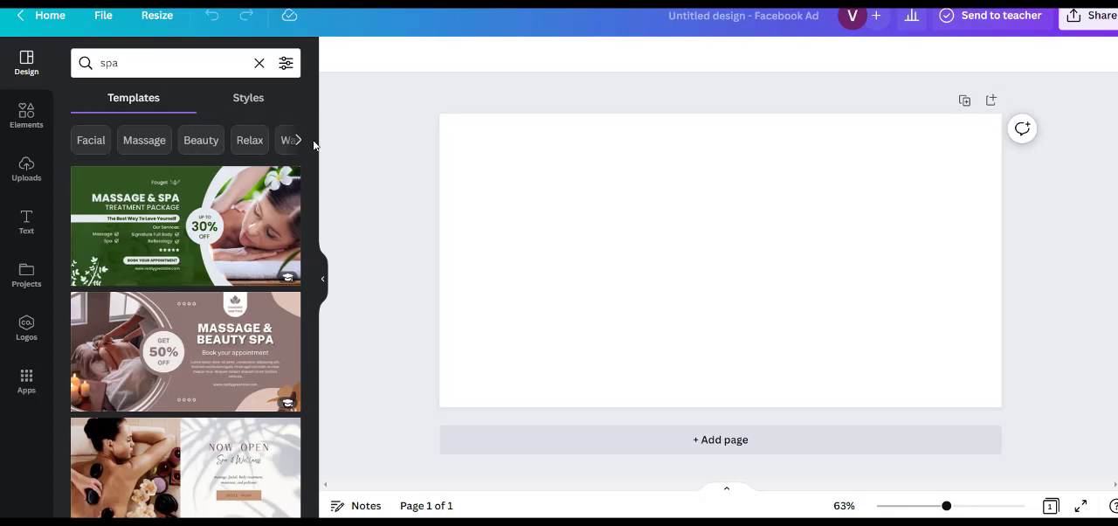
mouse_move(309, 150)
left_mouse_down()
mouse_move(310, 223)
mouse_move(310, 132)
left_mouse_up()
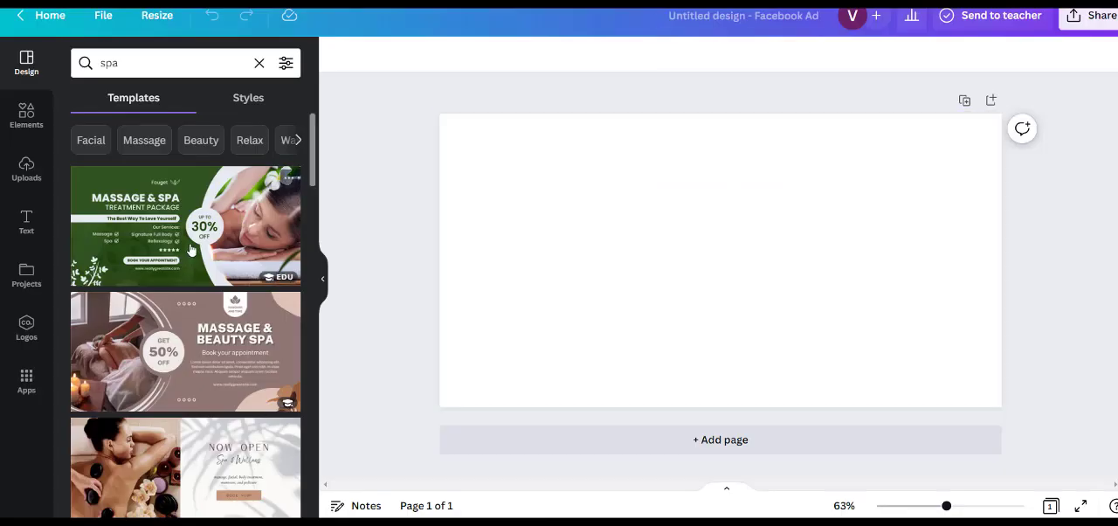
left_click(190, 250)
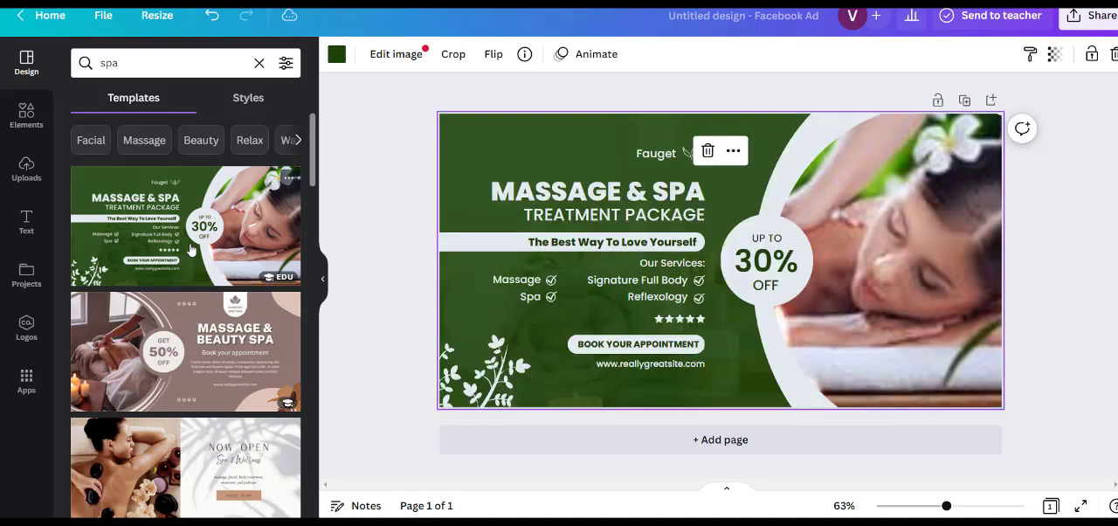
- Replace the brand name "Fauget" above the ad's headline with "Akmodin"
double_click(677, 155)
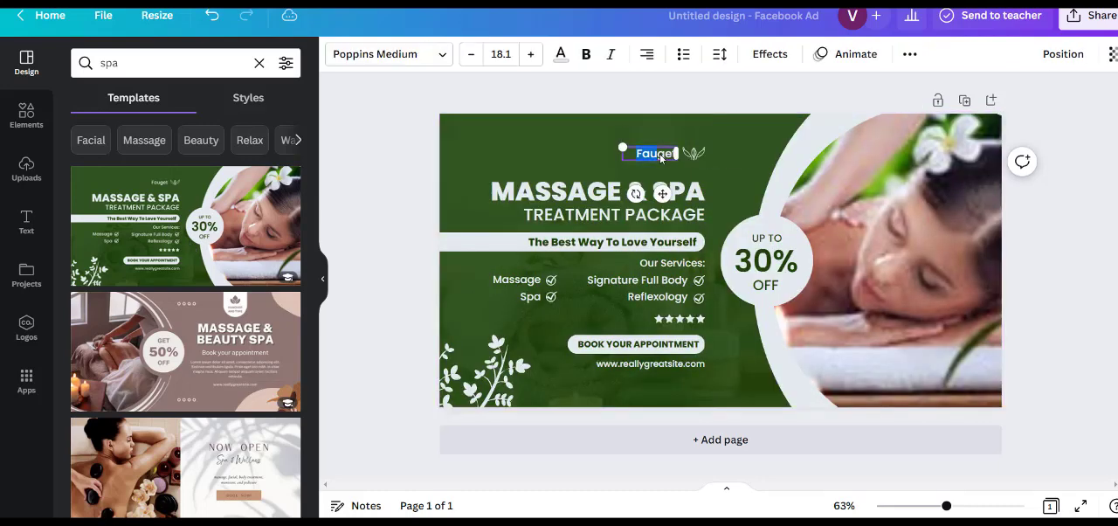
type("Akmodin")
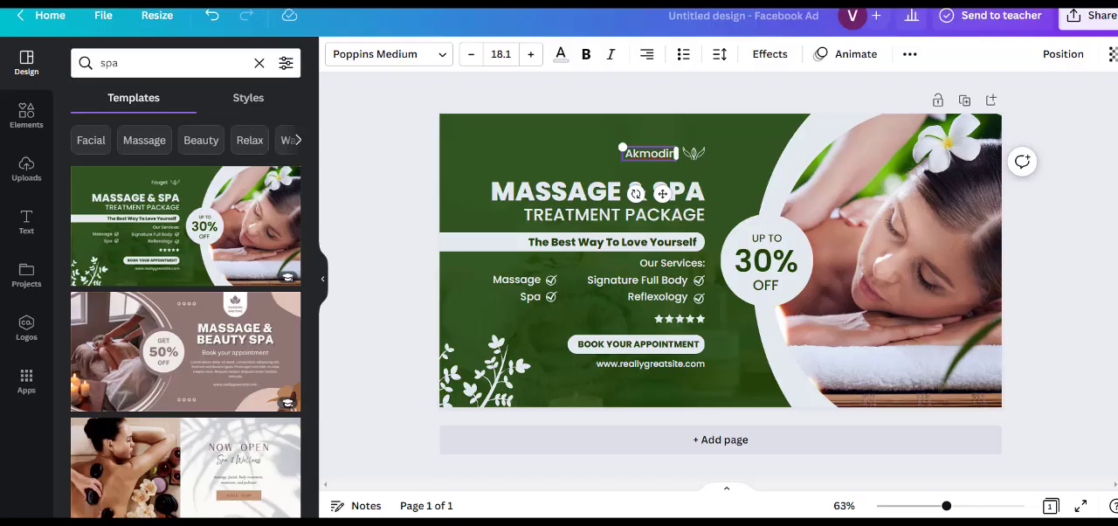
left_click(718, 134)
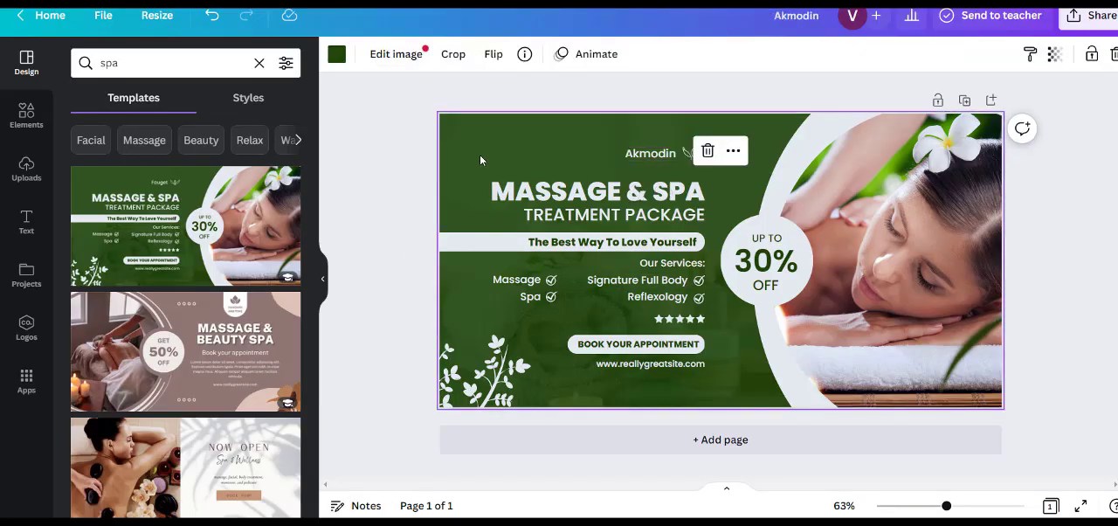
- Recolour the ad's green background pink using the default colours
left_click(338, 55)
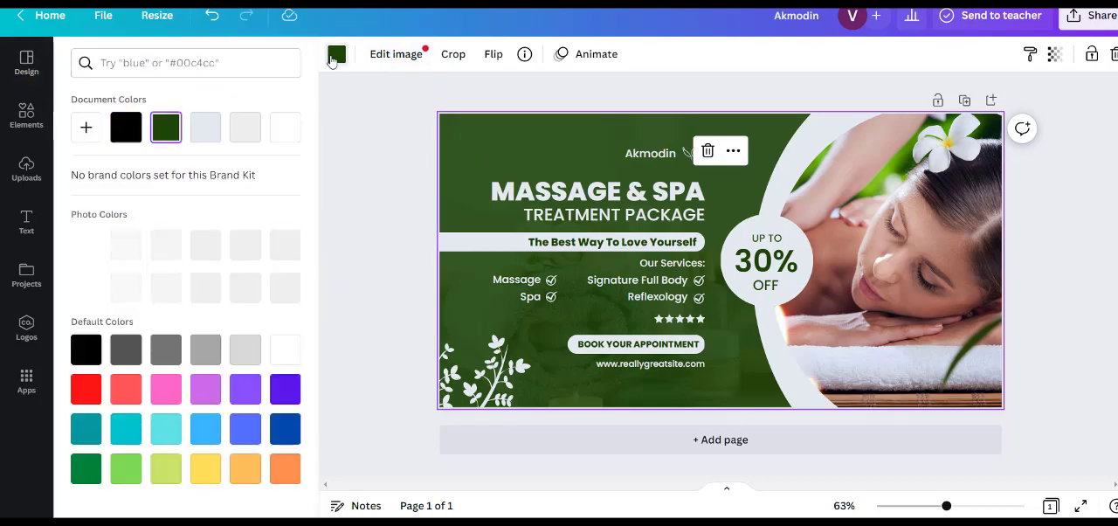
left_click(166, 390)
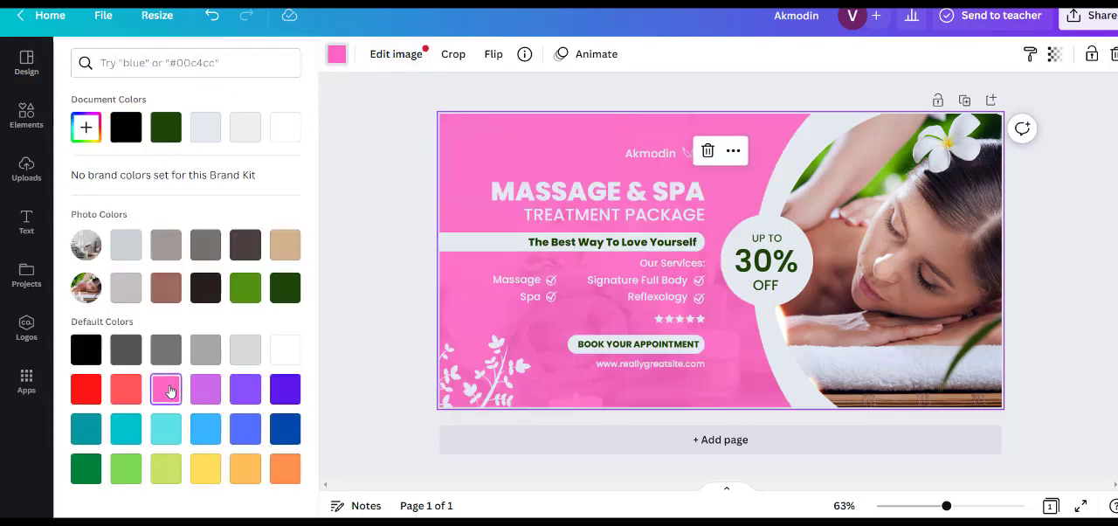
left_click(390, 182)
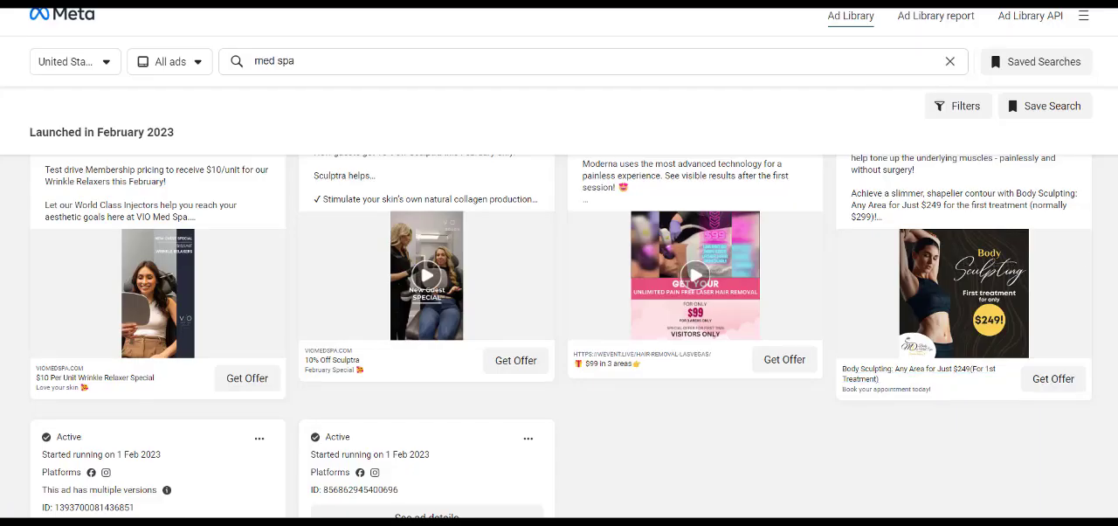
- Check the med spa ads in the Meta Ad Library for reference and replace the Canva ad's "TREATMENT PACKAGE" subtitle with "BODY SCULPTING"
scroll(839, 125, "up", 2)
scroll(838, 125, "down", 2)
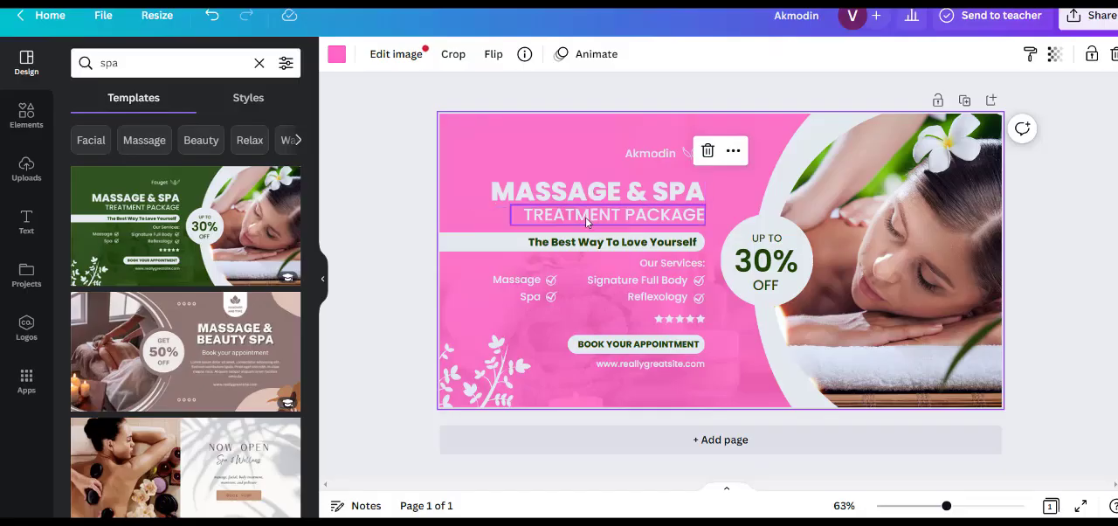
double_click(586, 218)
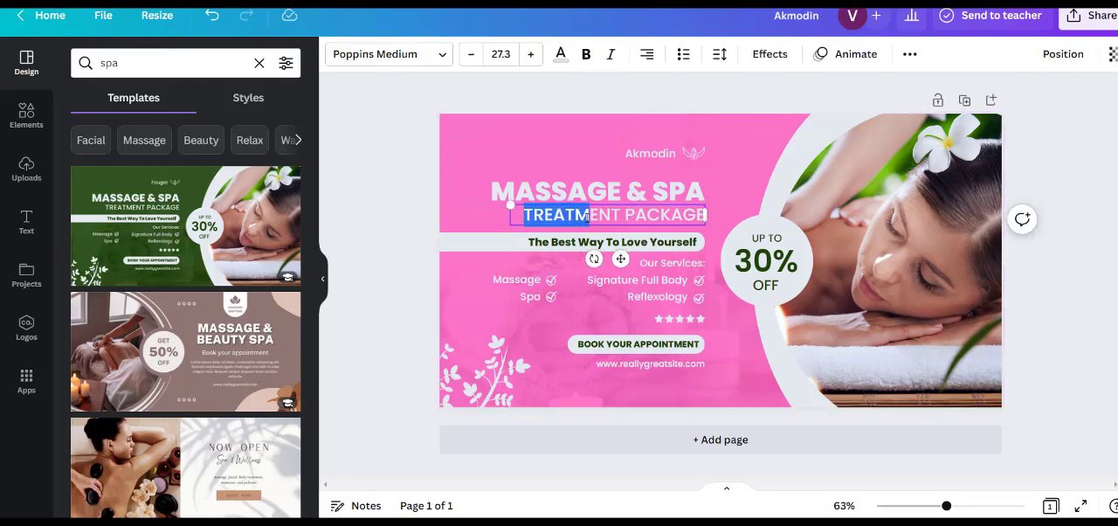
key("ctrl+a")
type("BO")
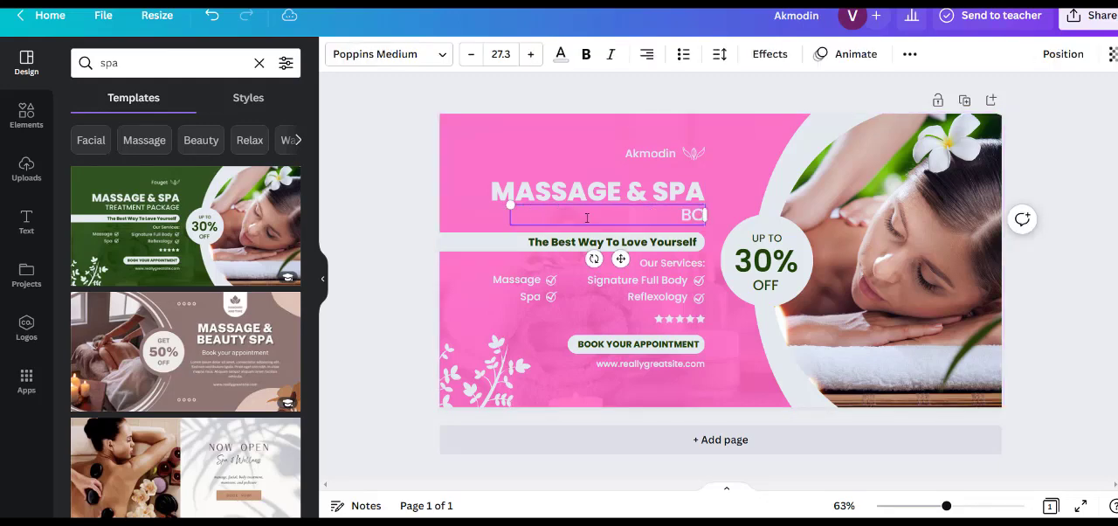
type("DY SCULPTIN")
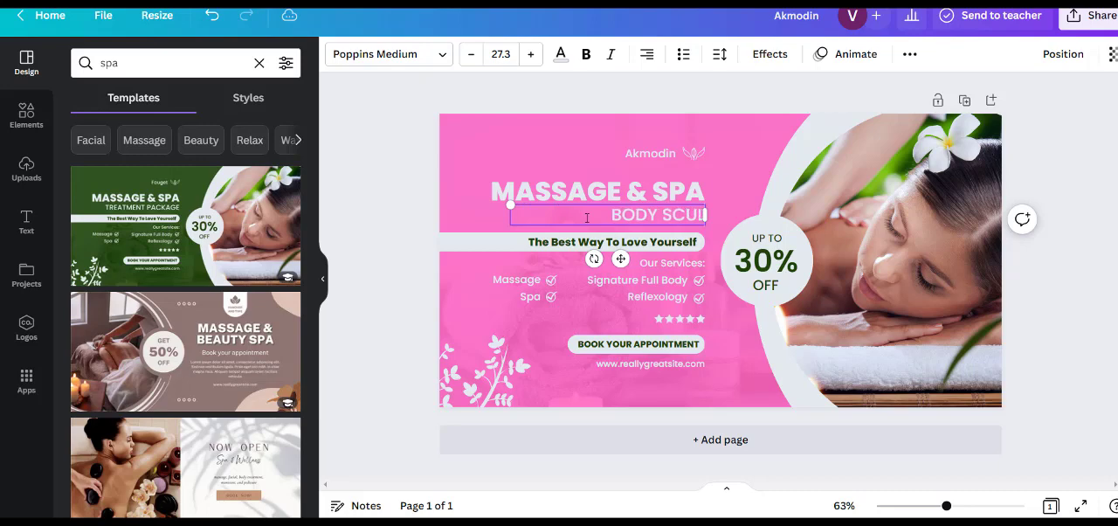
type("G")
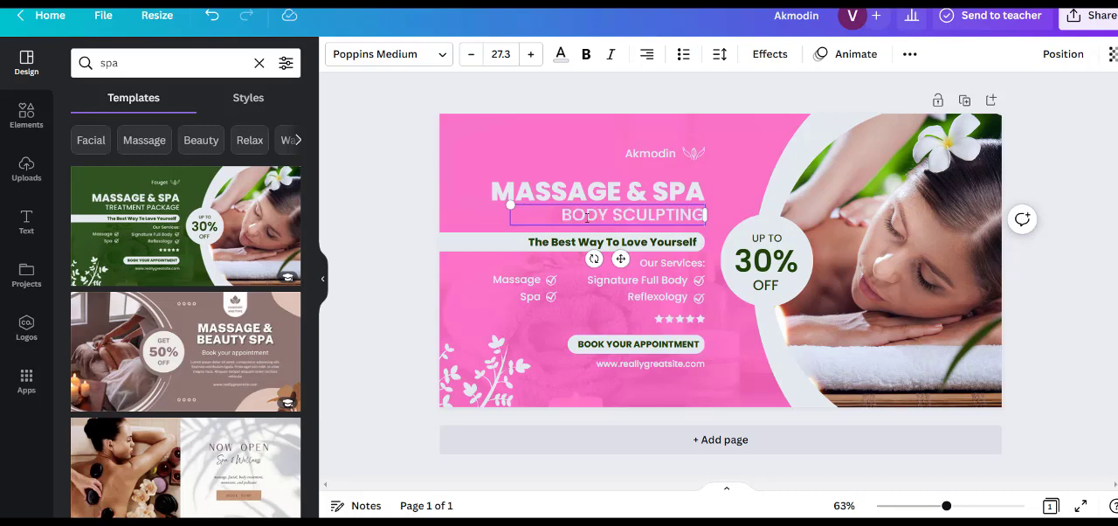
- Recolour the ad's five rating stars yellow using the default colours
double_click(678, 319)
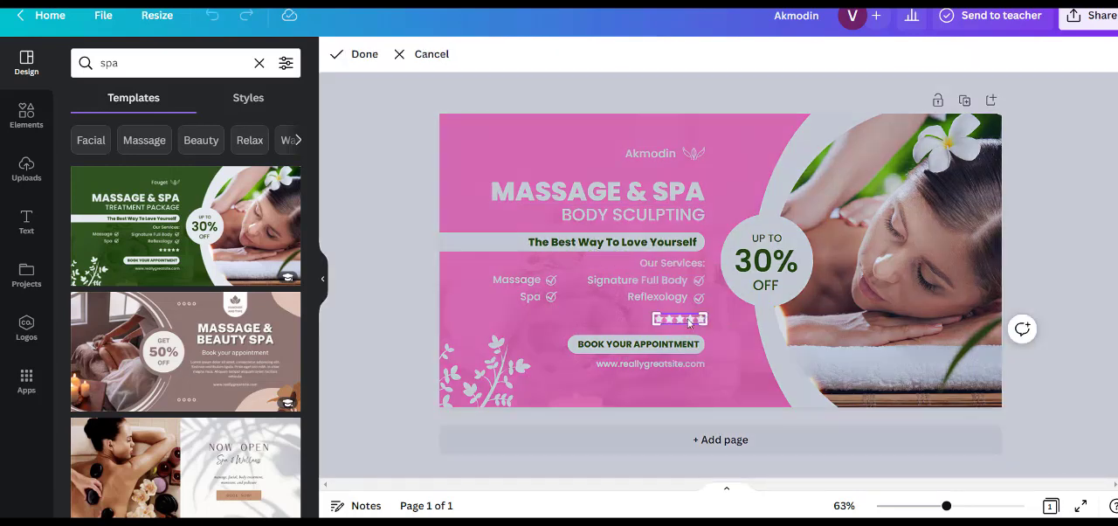
left_click(582, 329)
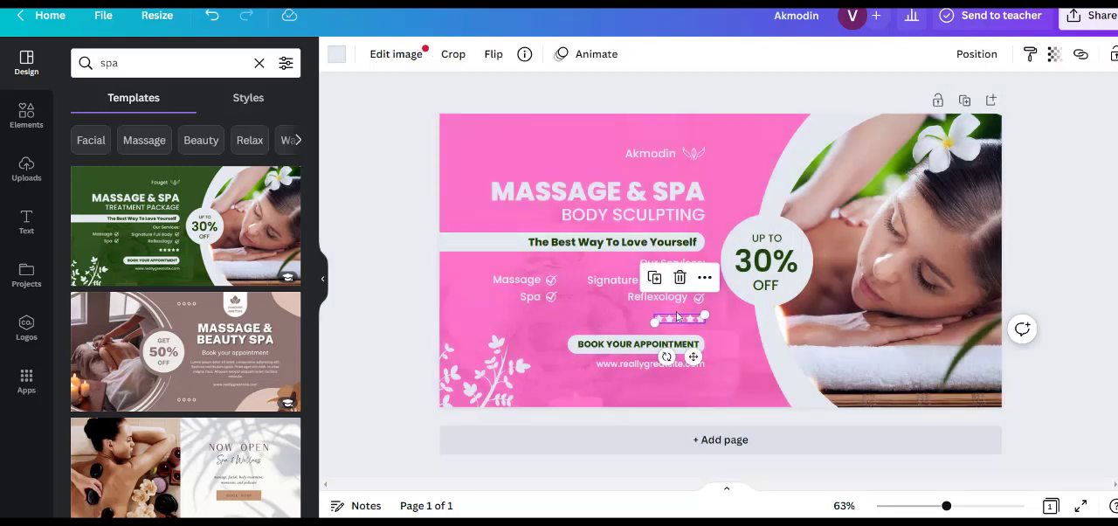
left_click(336, 55)
left_click(206, 504)
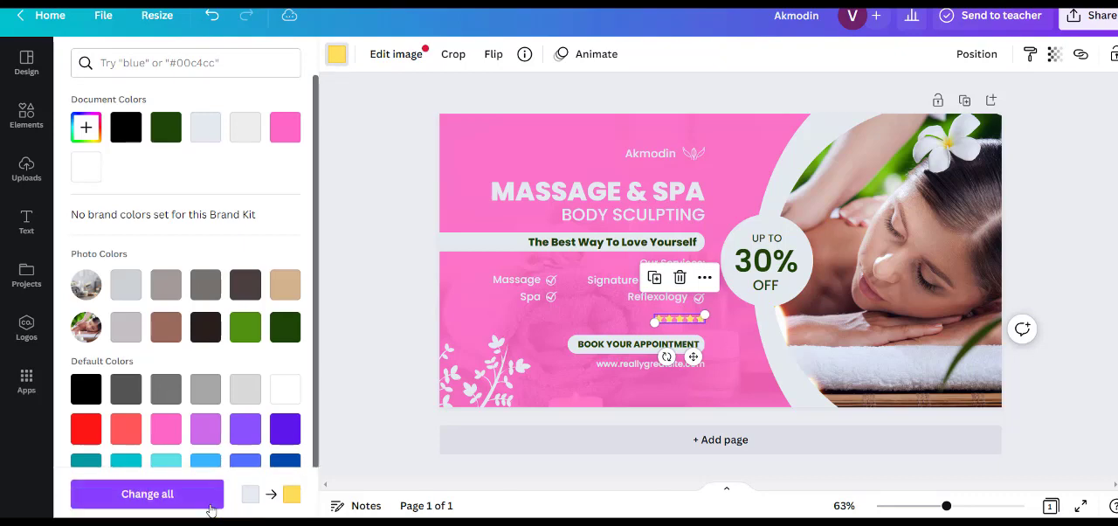
left_click(374, 225)
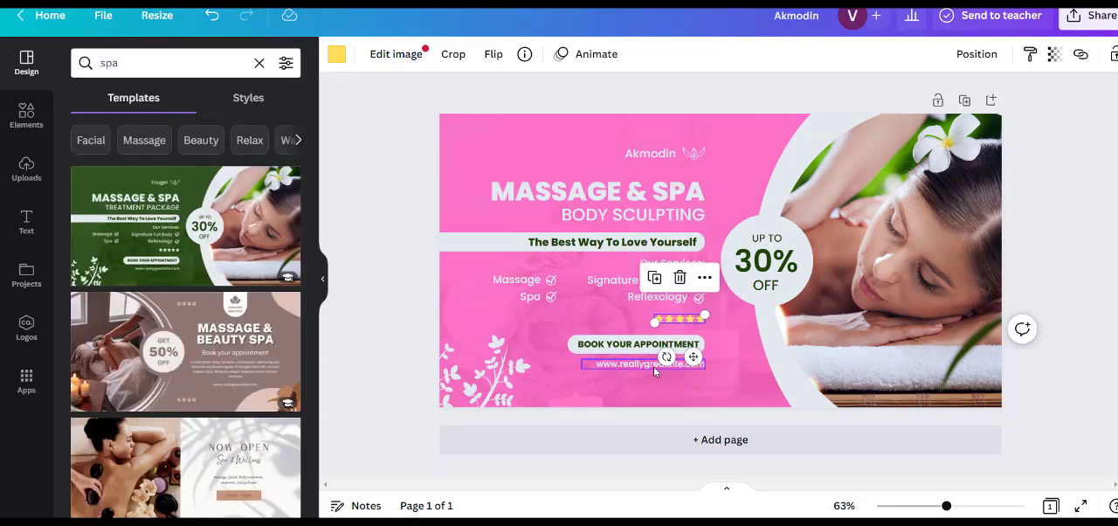
double_click(651, 364)
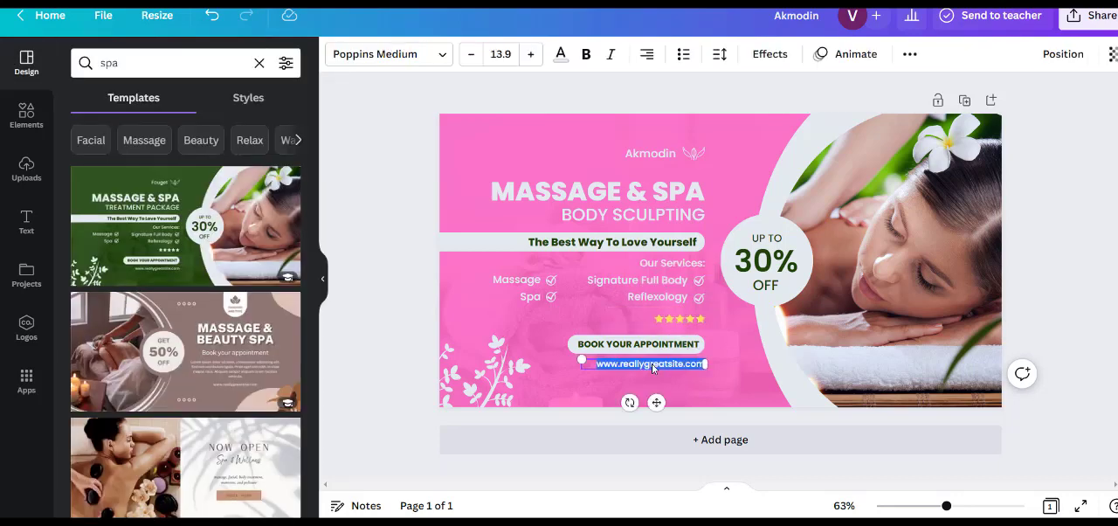
type("www")
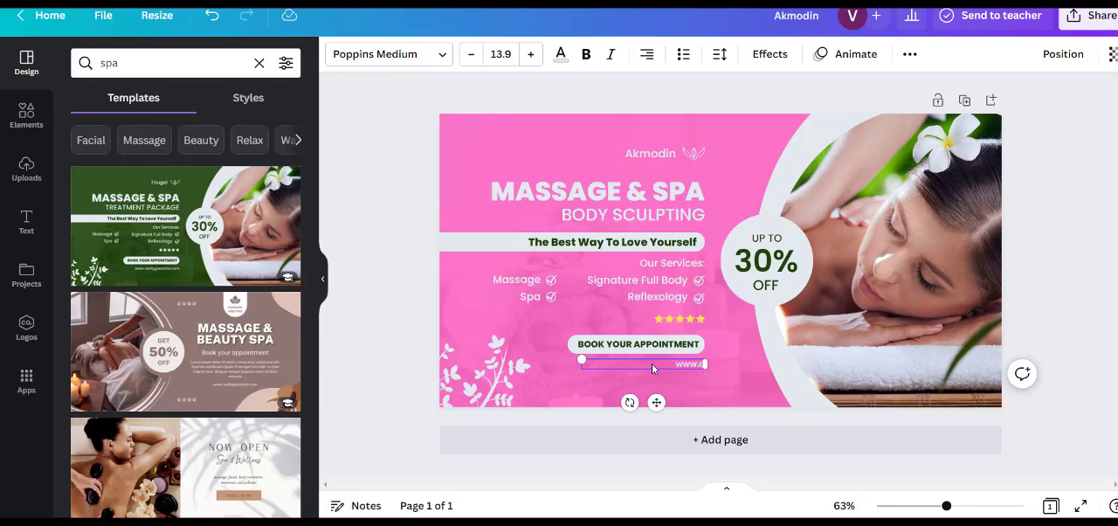
type(".akmodin.com")
- Replace the "30%" discount text in the ad's circle with "$269!"
left_click(756, 273)
double_click(757, 273)
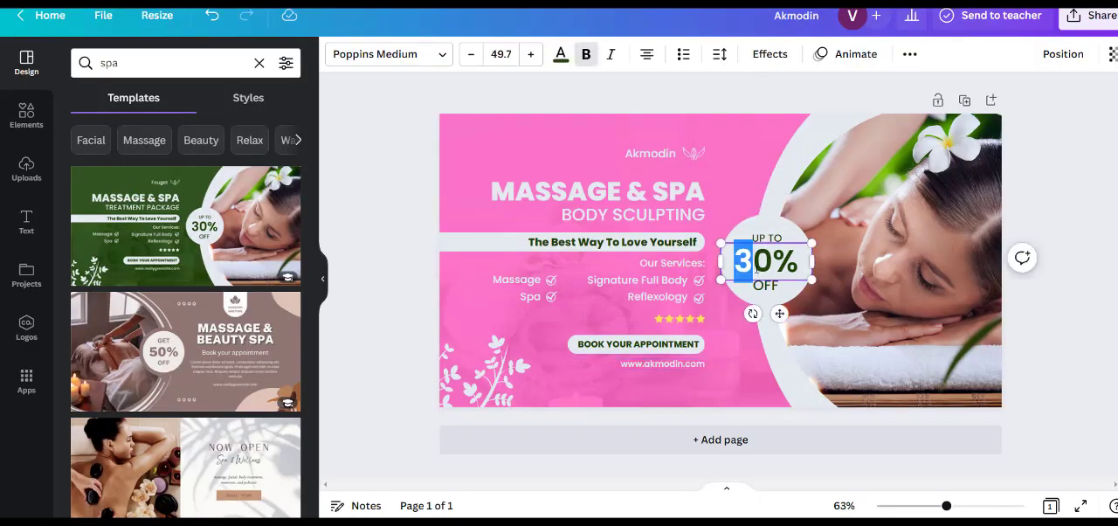
double_click(756, 271)
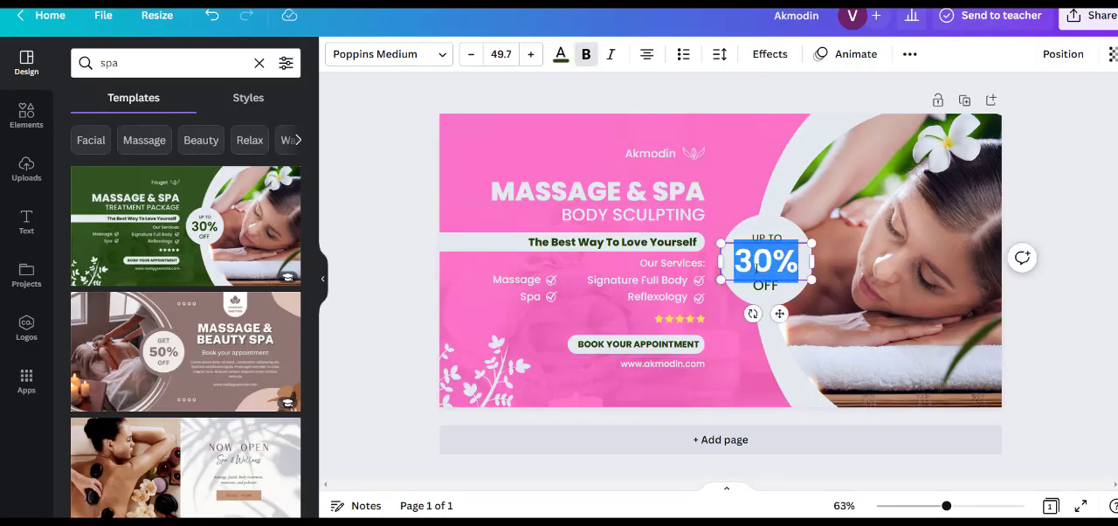
type("$24")
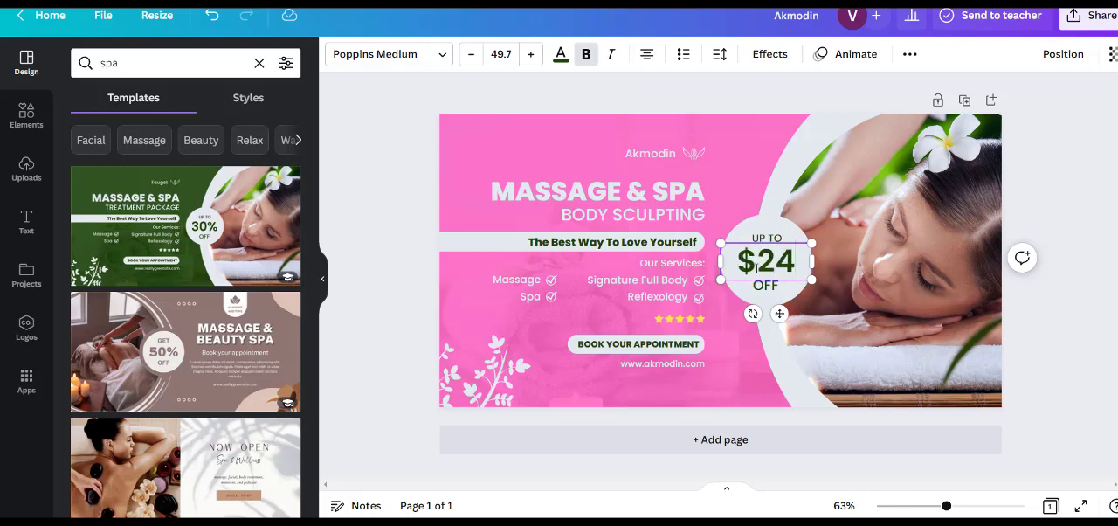
key("BackSpace")
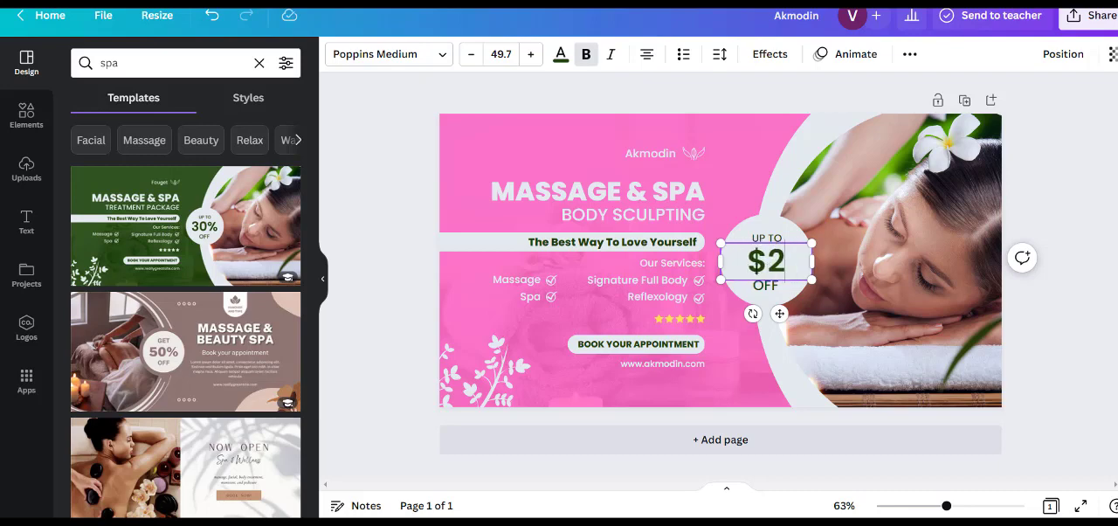
type("69")
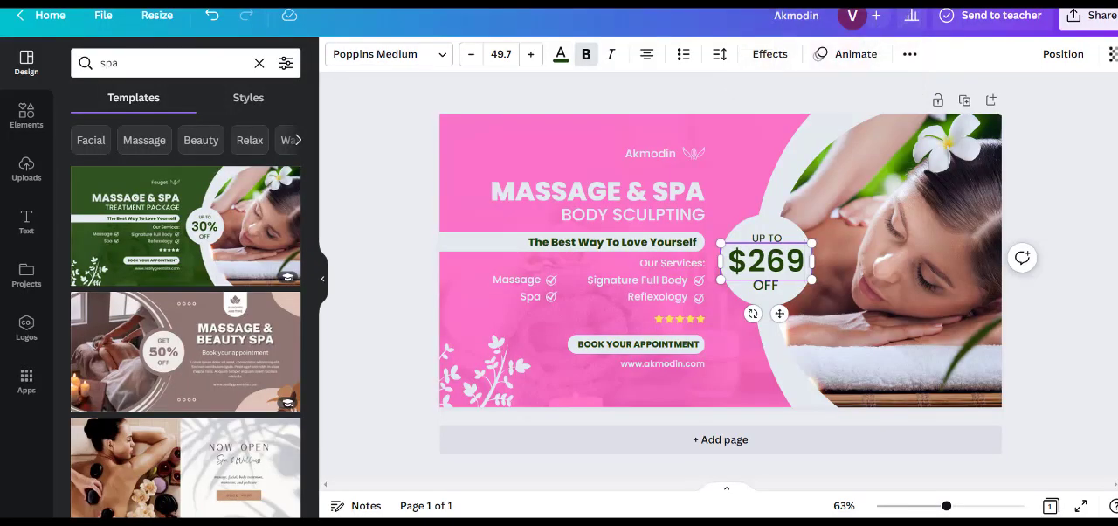
type("!")
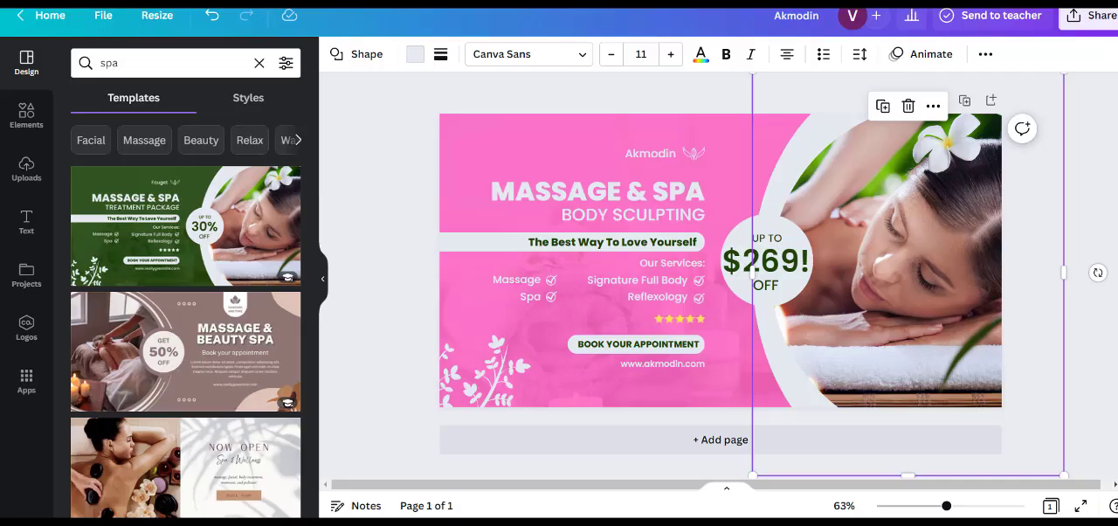
- Replace the "UP TO" label above the price in the circle with "FIRST TREATMENT"
left_click(768, 238)
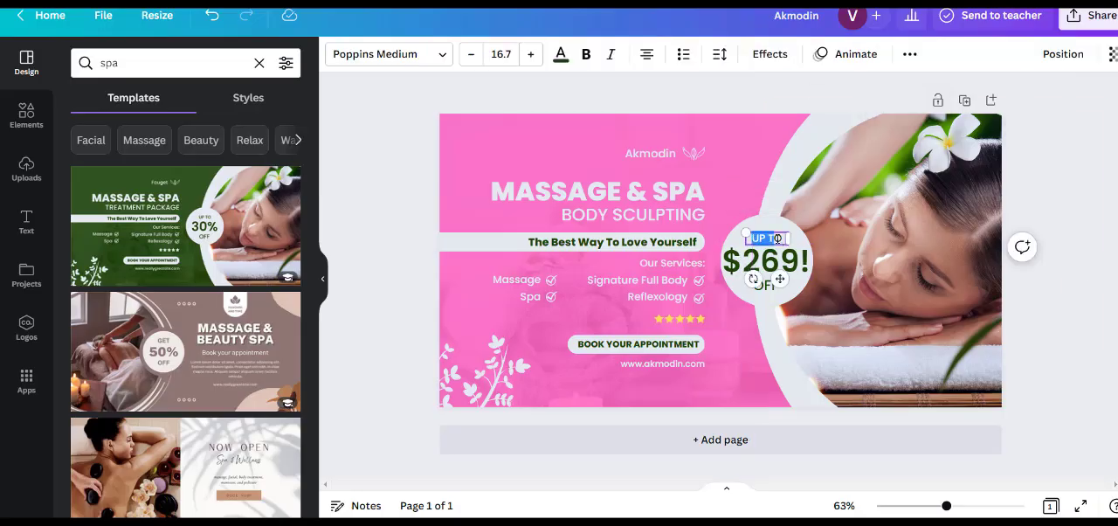
type("FO")
double_click(777, 238)
key("BackSpace")
type("FO")
key("BackSpace")
type("IRST TREATMENT")
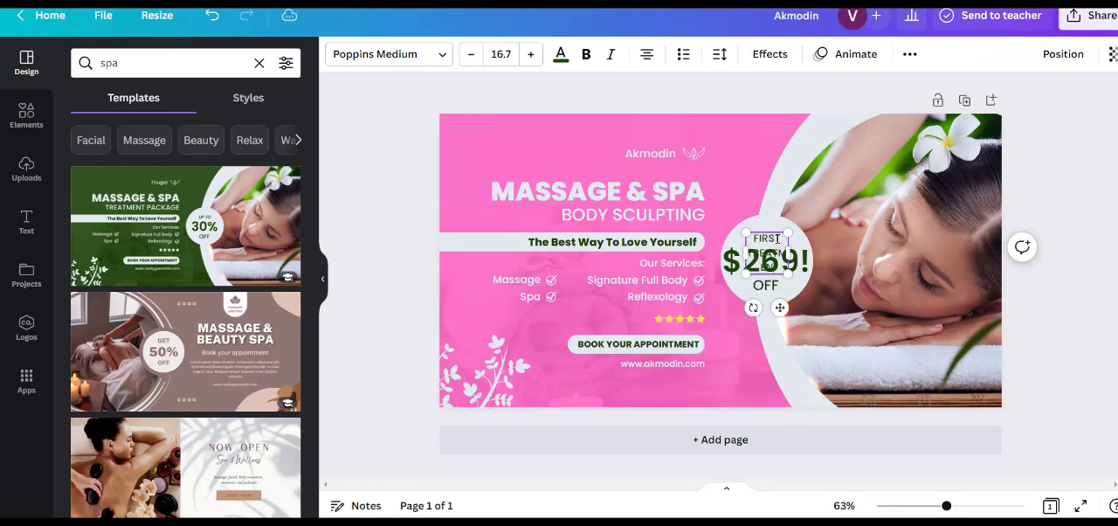
- Resize and reposition the "FIRST TREATMENT" label to fit above the price in the circle at font size 14.1
left_click_drag(790, 247, 831, 234)
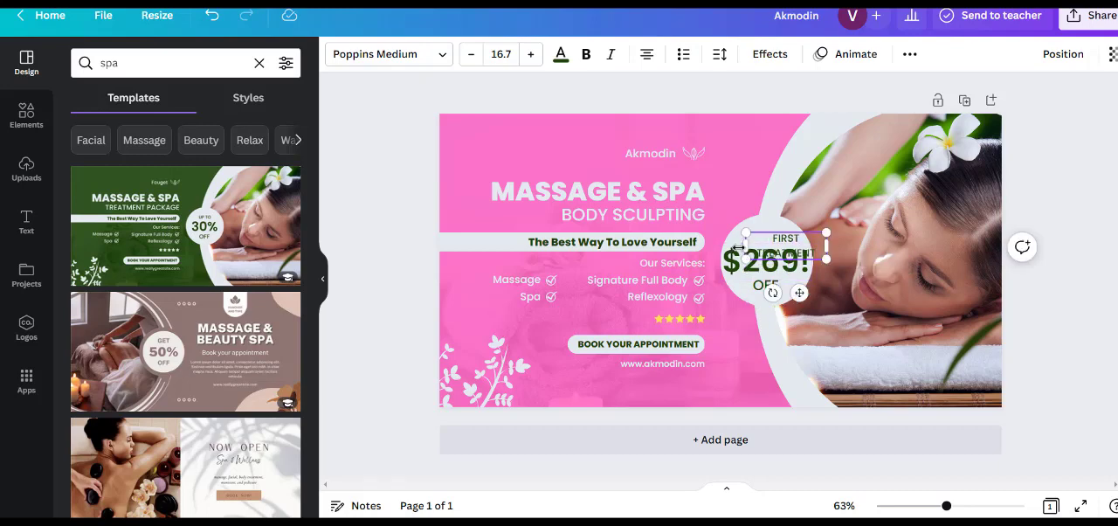
left_click_drag(745, 245, 728, 245)
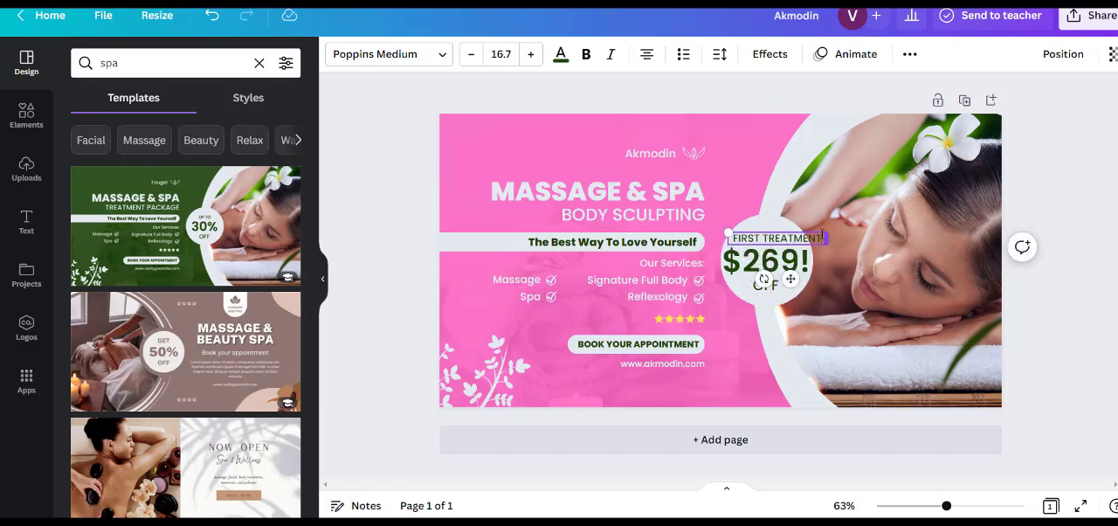
left_click_drag(825, 237, 786, 246)
left_click_drag(776, 283, 778, 279)
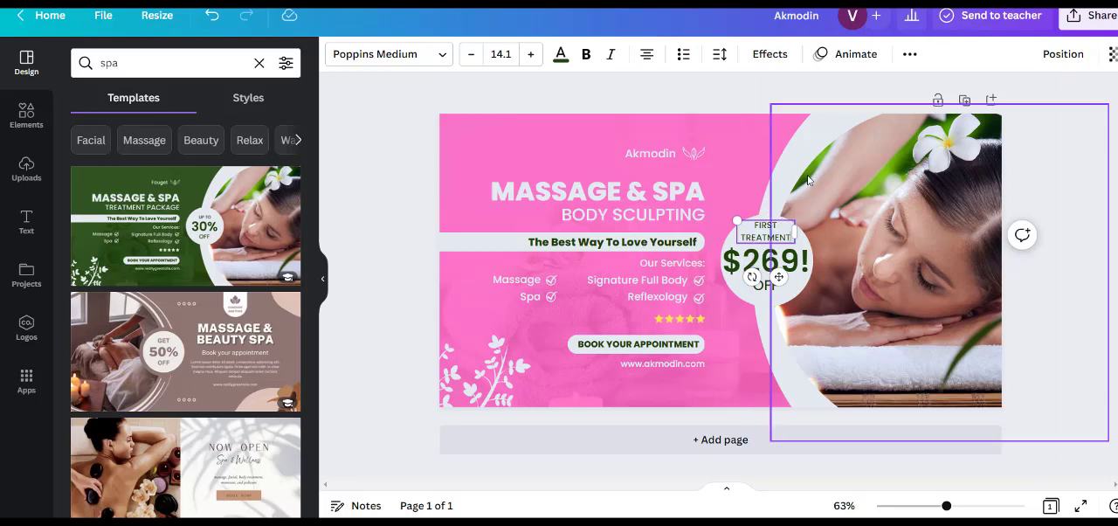
- Delete the "FIRST TREATMENT" and "OFF" labels around the $269! price
left_click(767, 212)
left_click(767, 225)
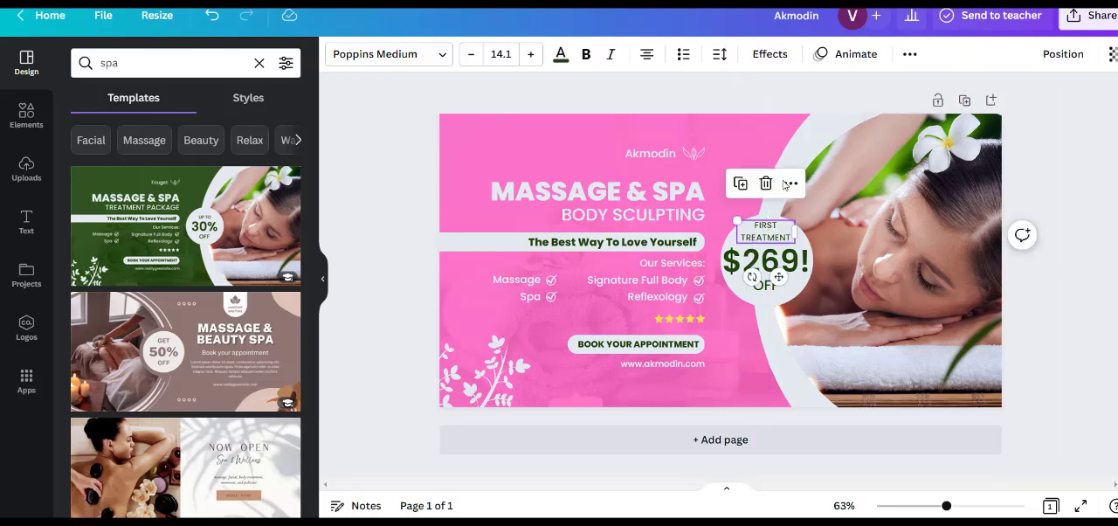
left_click(766, 182)
left_click(764, 285)
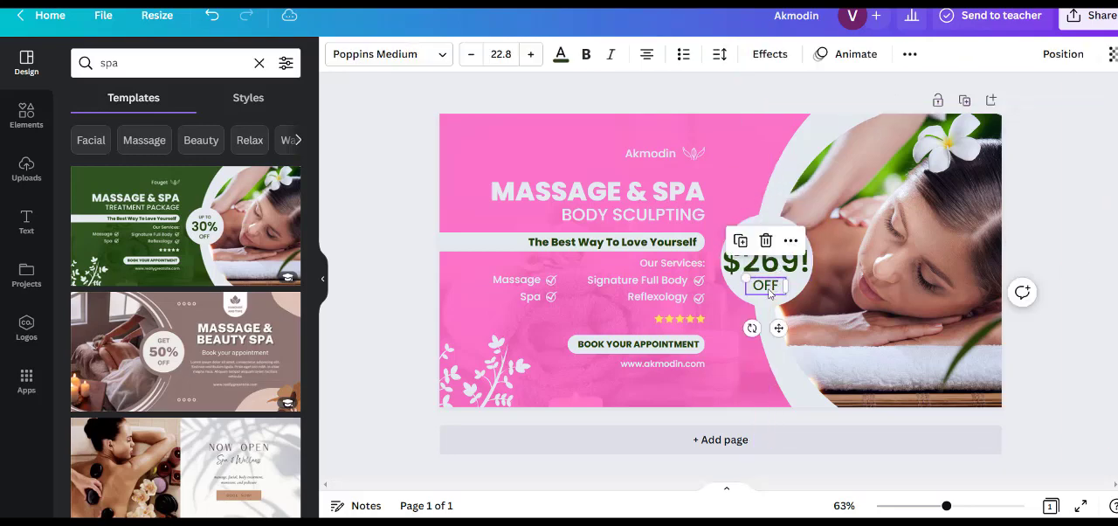
left_click(766, 241)
- Try red, coral, violet, green and pink fills on the circle behind the price, settling on light turquoise from the default colours
left_click(780, 225)
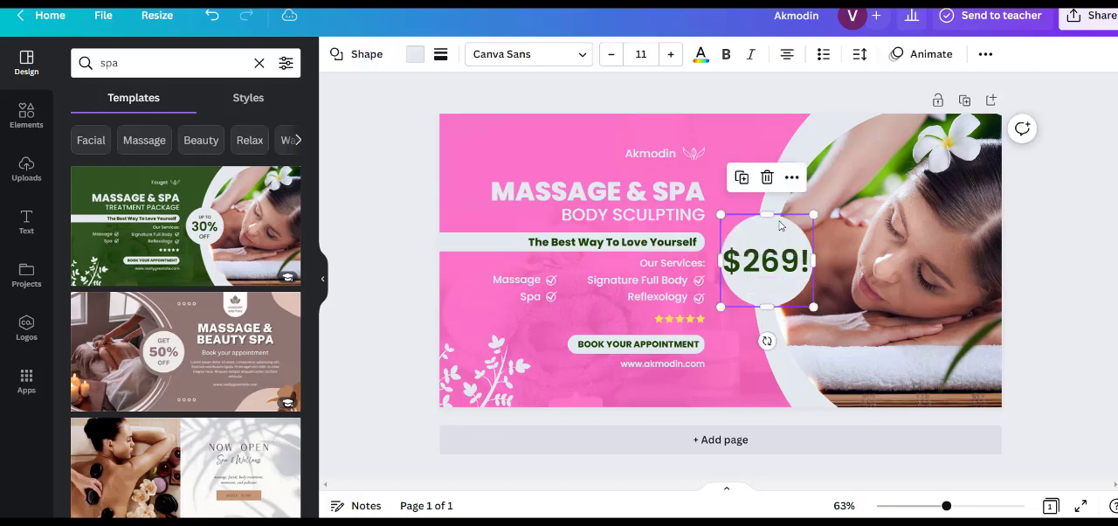
left_click(414, 54)
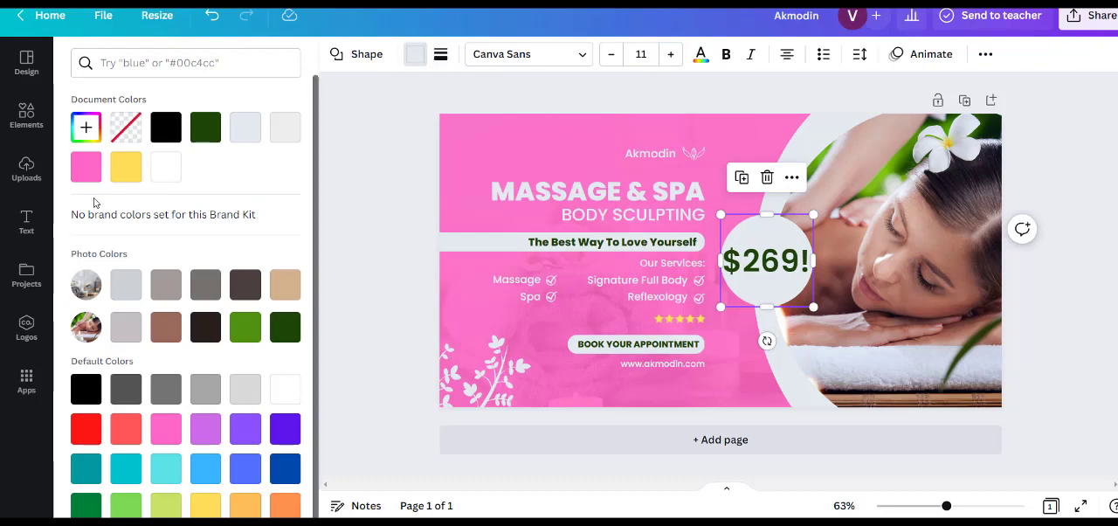
left_click(85, 428)
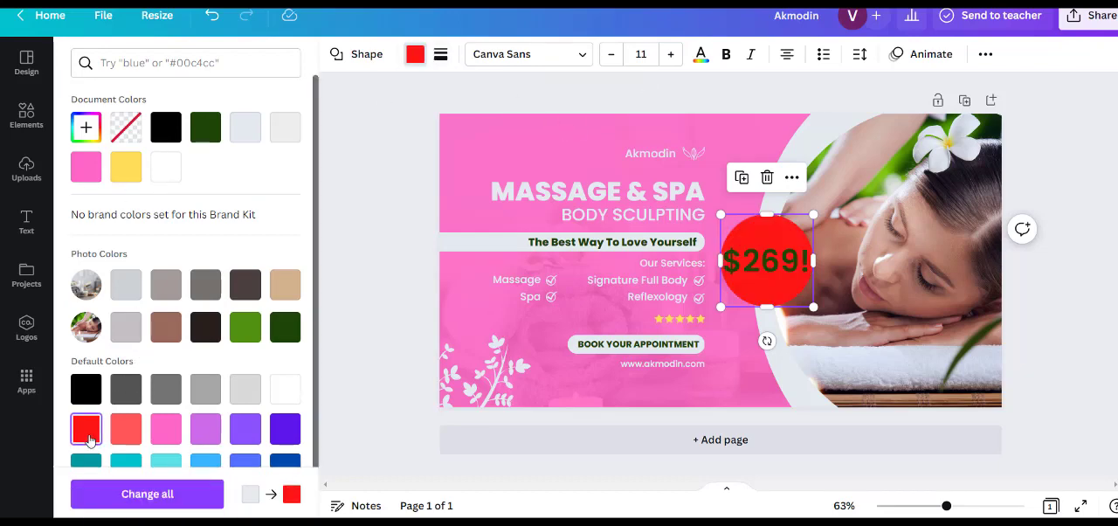
left_click(126, 428)
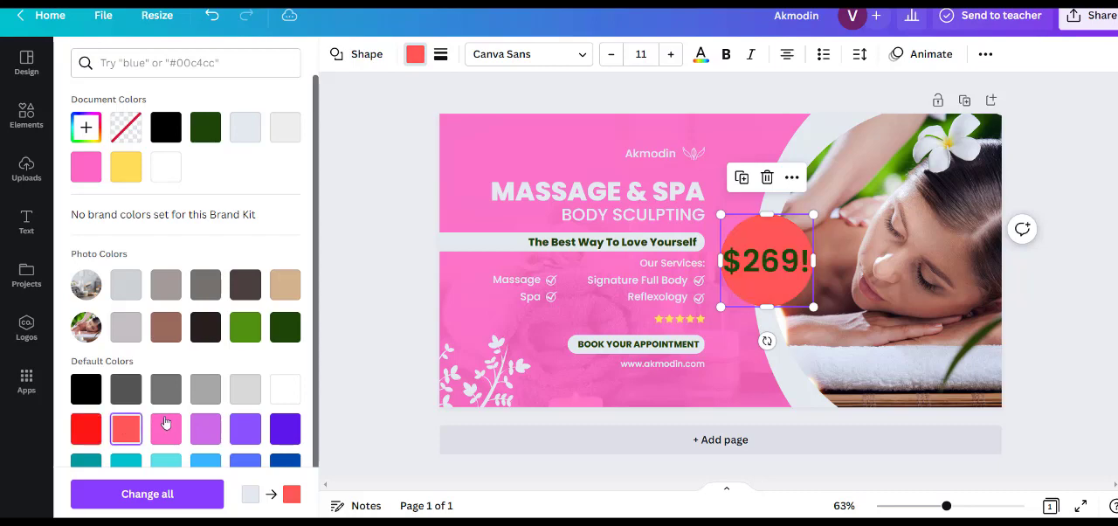
left_click(288, 432)
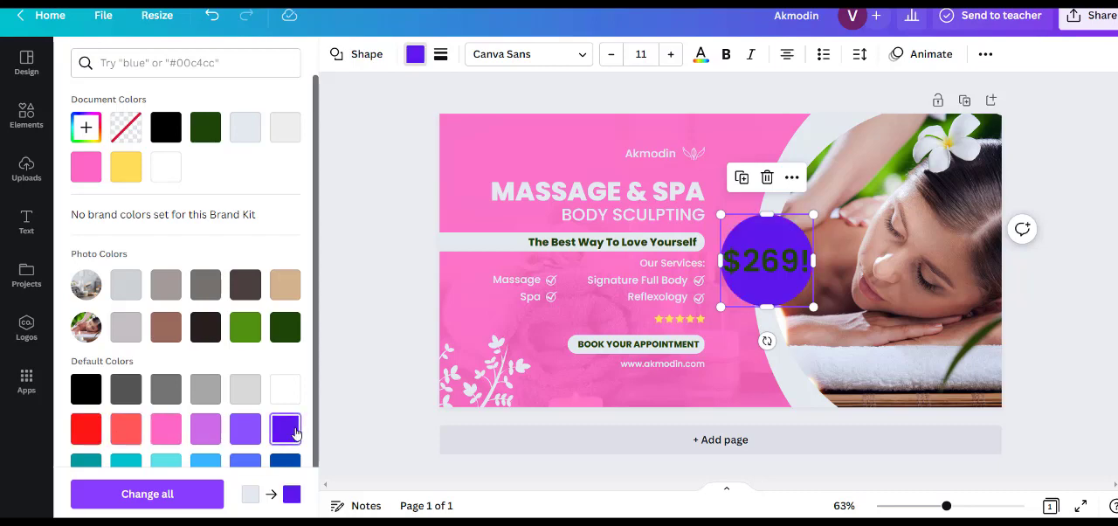
left_click(252, 337)
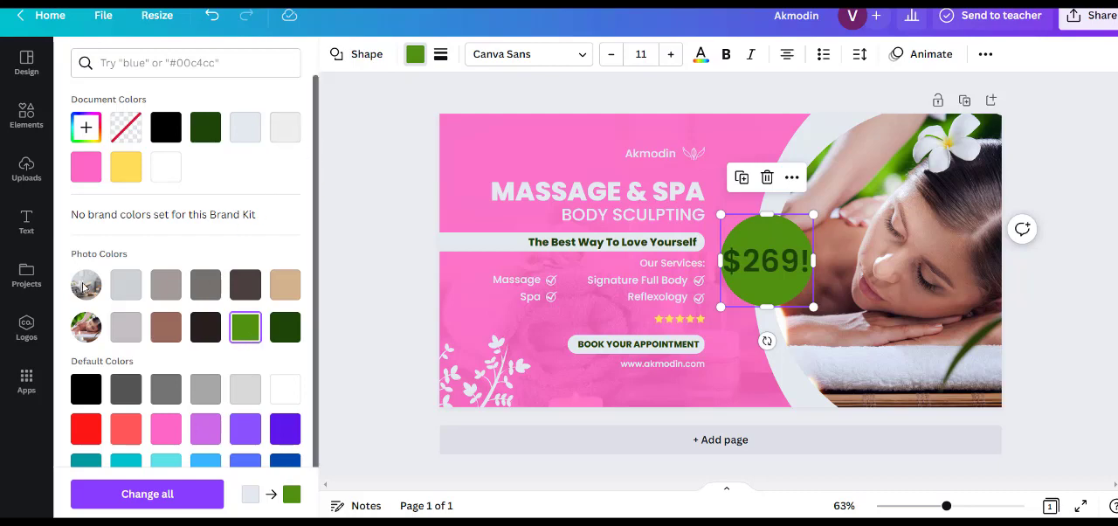
left_click(80, 173)
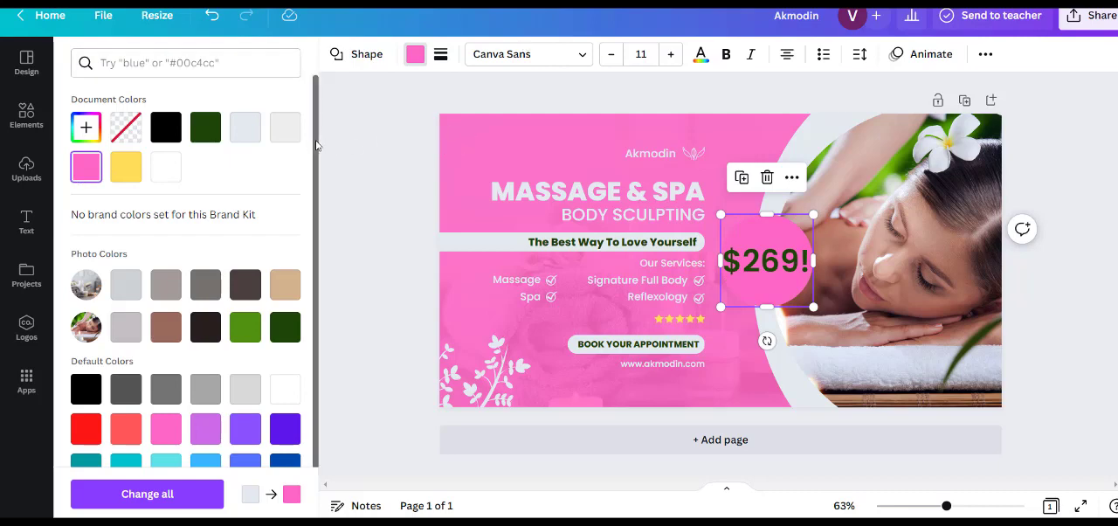
scroll(316, 227, "down", 2)
left_click(166, 390)
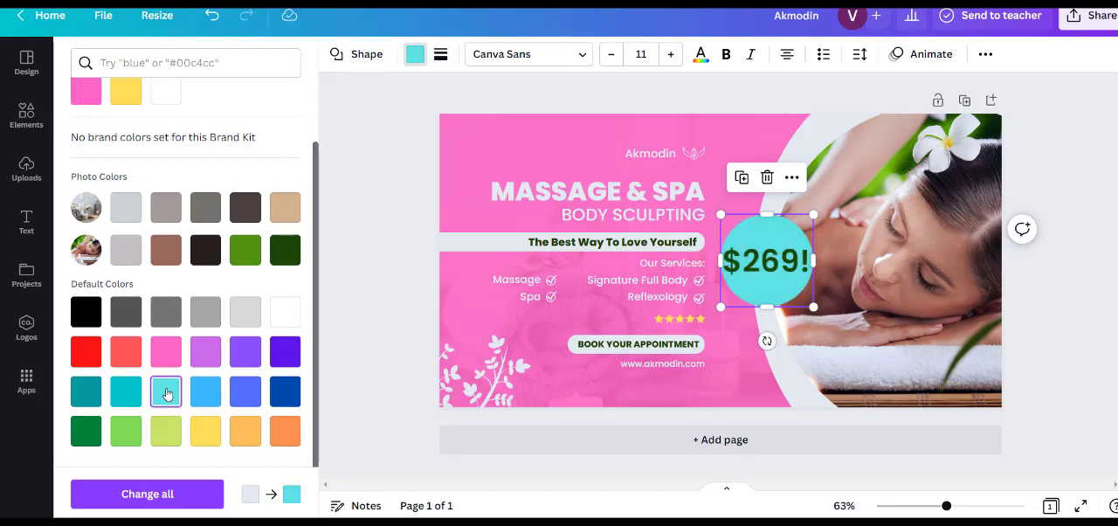
key("Escape")
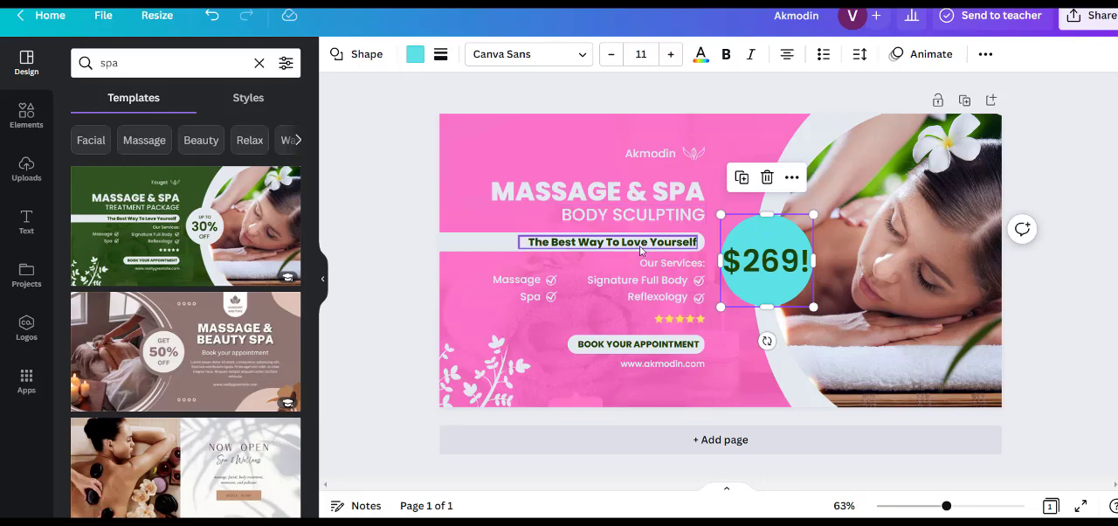
left_click(1064, 133)
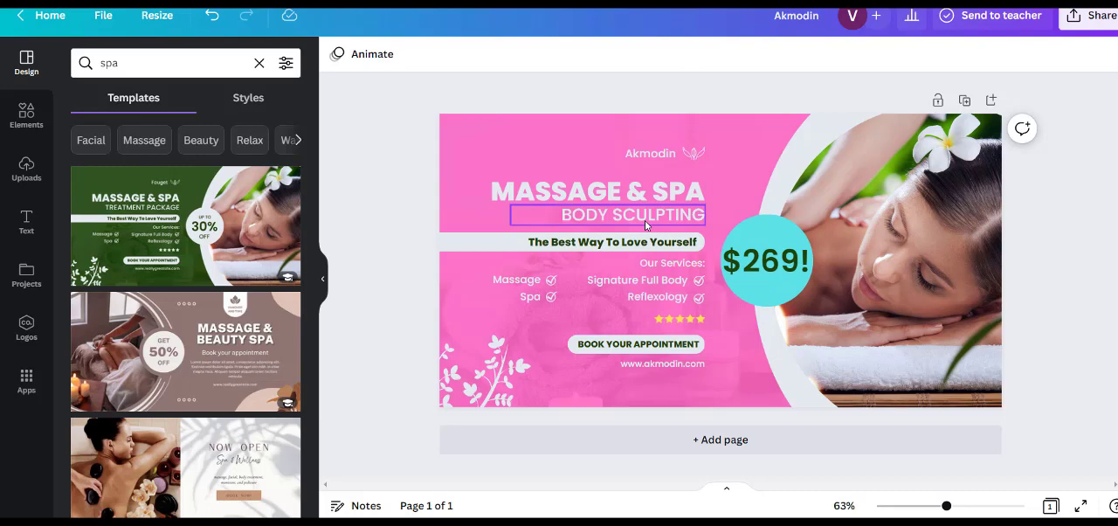
- Move the "MASSAGE & SPA" headline, the "BODY SCULPTING" subtitle, and the tagline with its bar slightly upward
left_click(663, 186)
left_click_drag(664, 186, 664, 175)
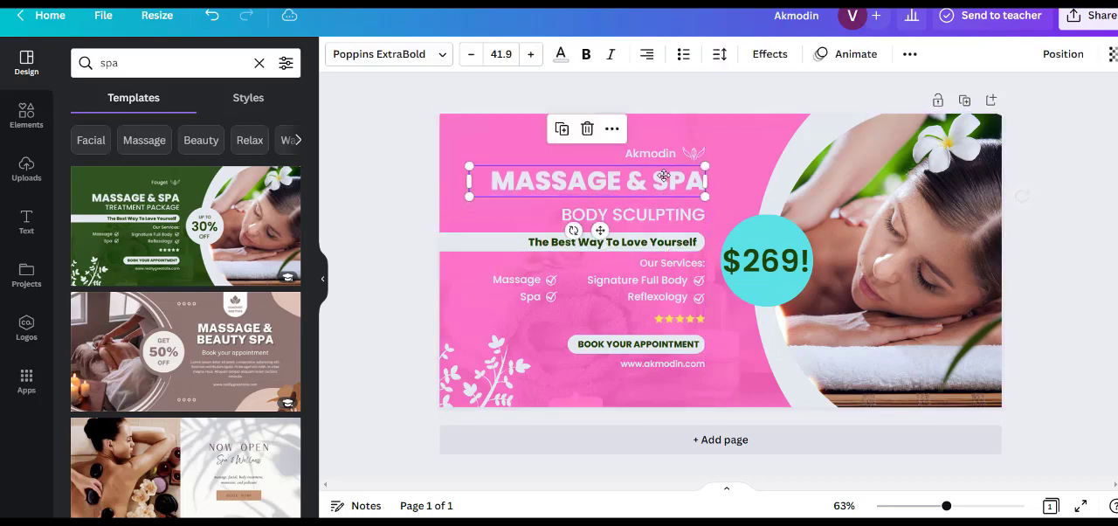
left_click_drag(661, 216, 660, 207)
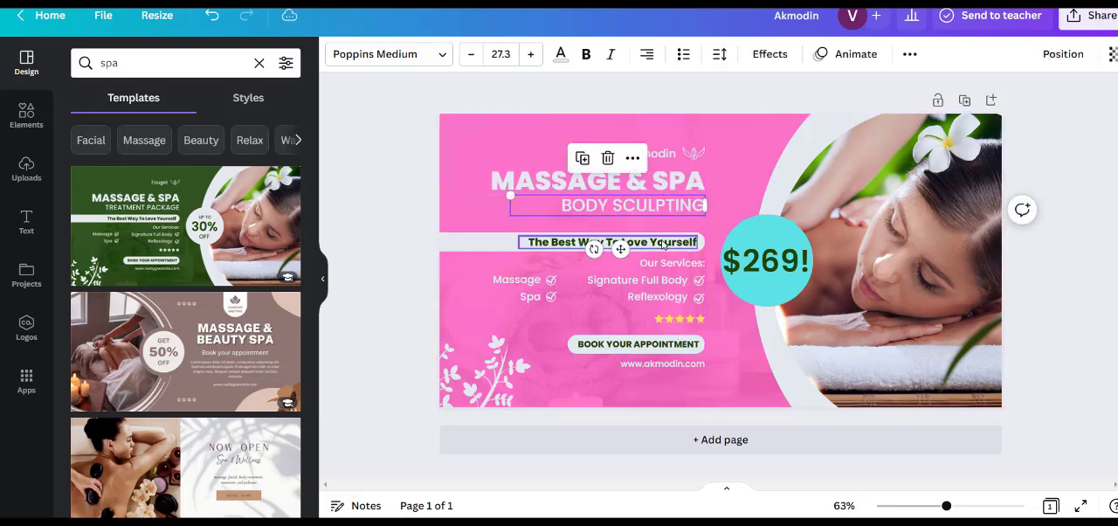
left_click(458, 243)
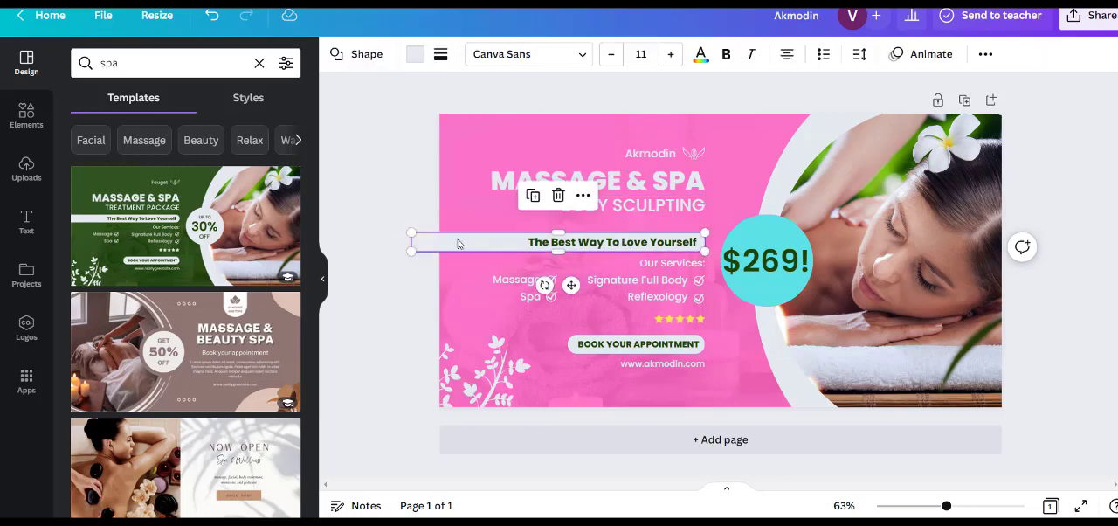
left_click_drag(474, 242, 476, 221)
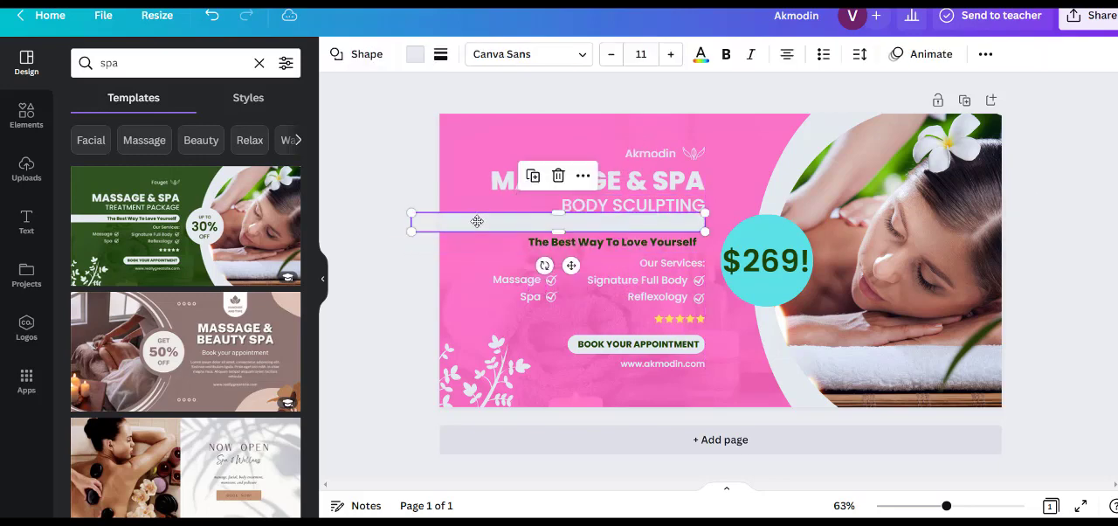
left_click_drag(573, 245, 573, 226)
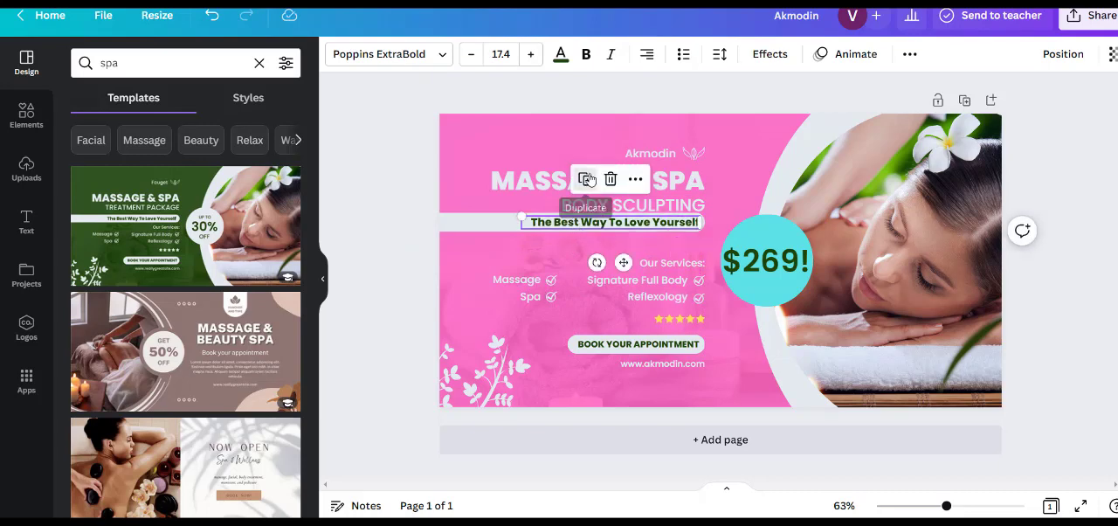
- Duplicate the tagline "The Best Way To Love Yourself", place the copy just below it, and change its text to "First Treatment for Only"
left_click(581, 185)
left_click_drag(631, 270, 623, 281)
double_click(597, 244)
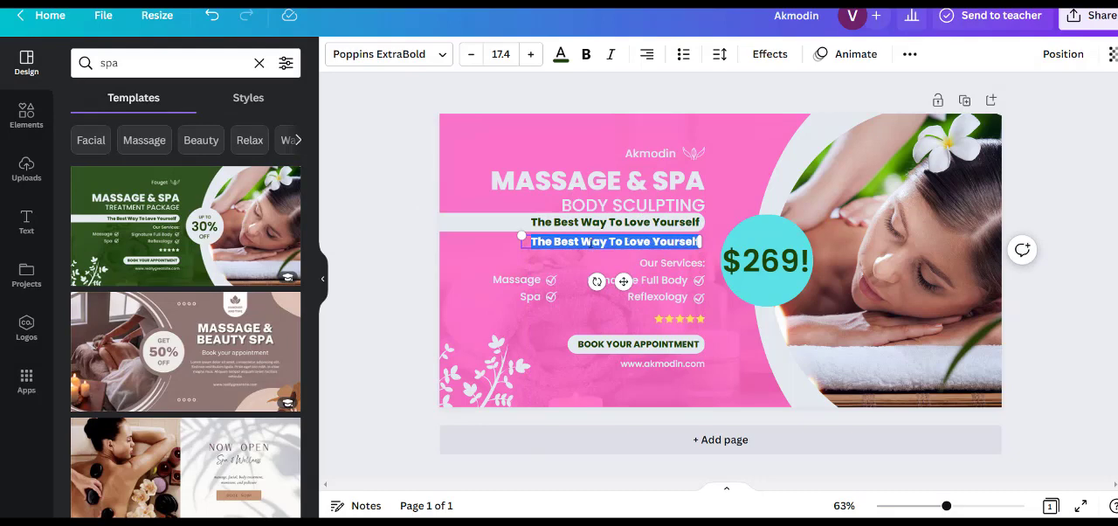
key("BackSpace")
type("First")
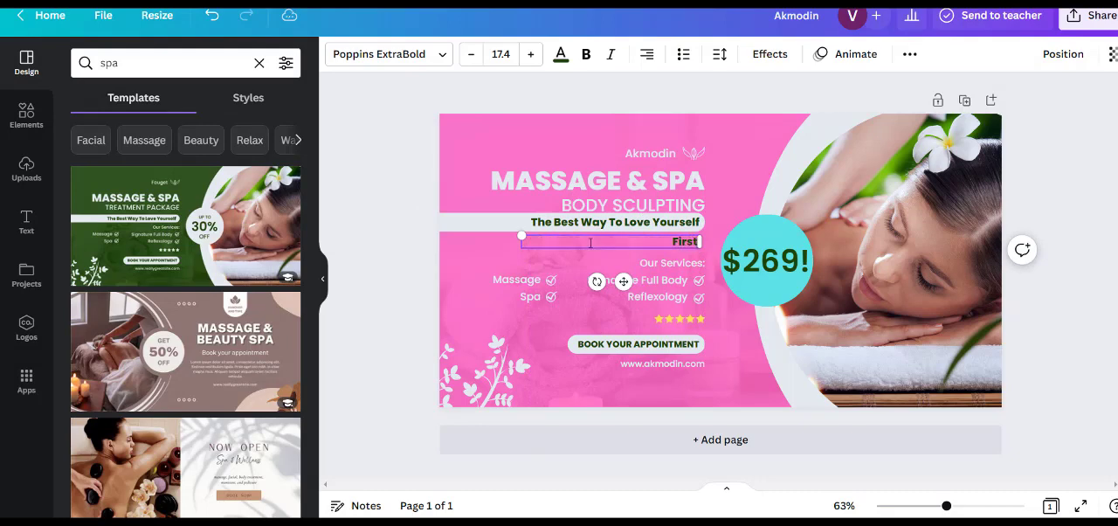
type(" 1reatment fo")
type("r Ony")
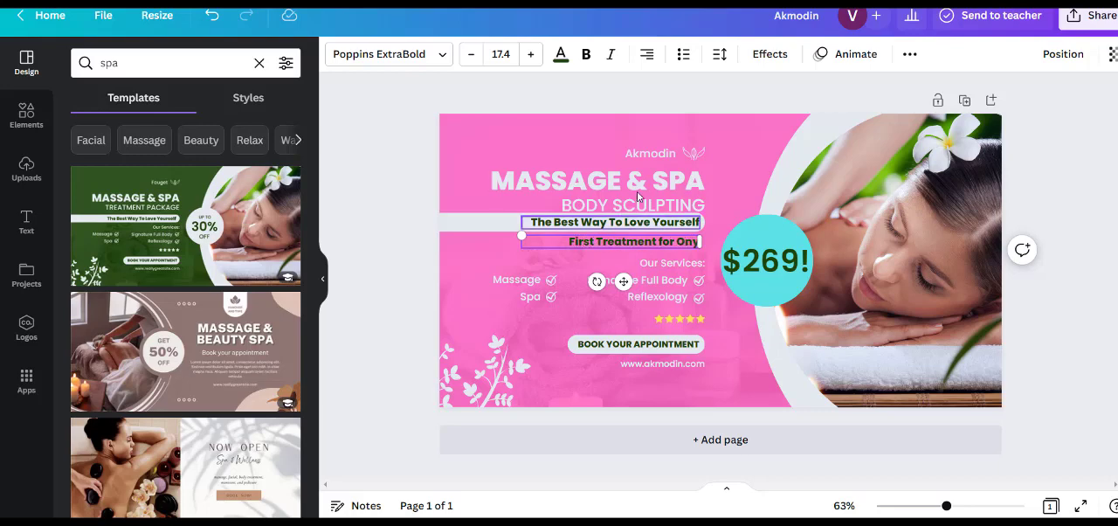
key("Left")
type("l")
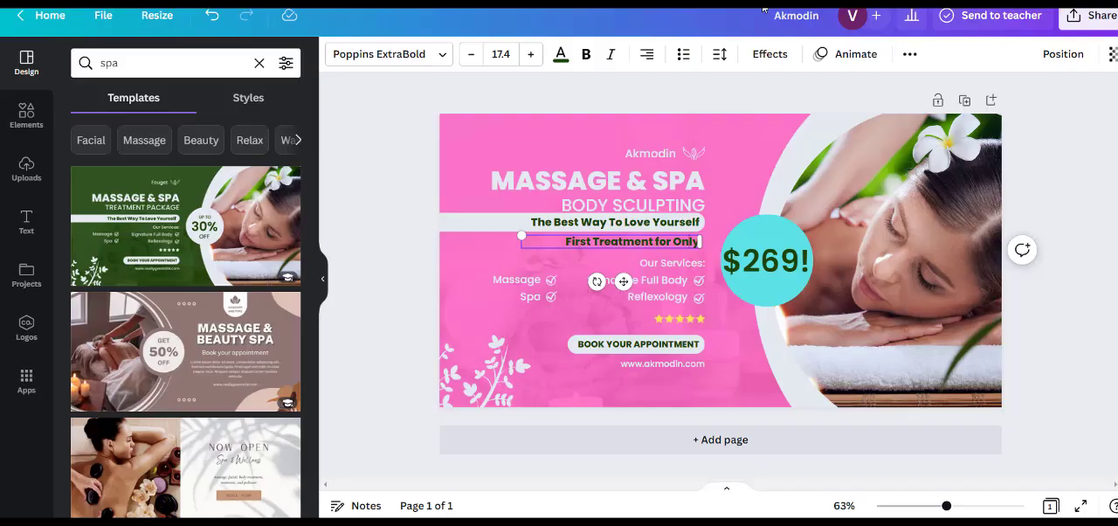
left_click(416, 258)
- Nudge the "First Treatment for Only" line, the tagline's bar and the tagline itself slightly downward
left_click_drag(593, 243, 593, 247)
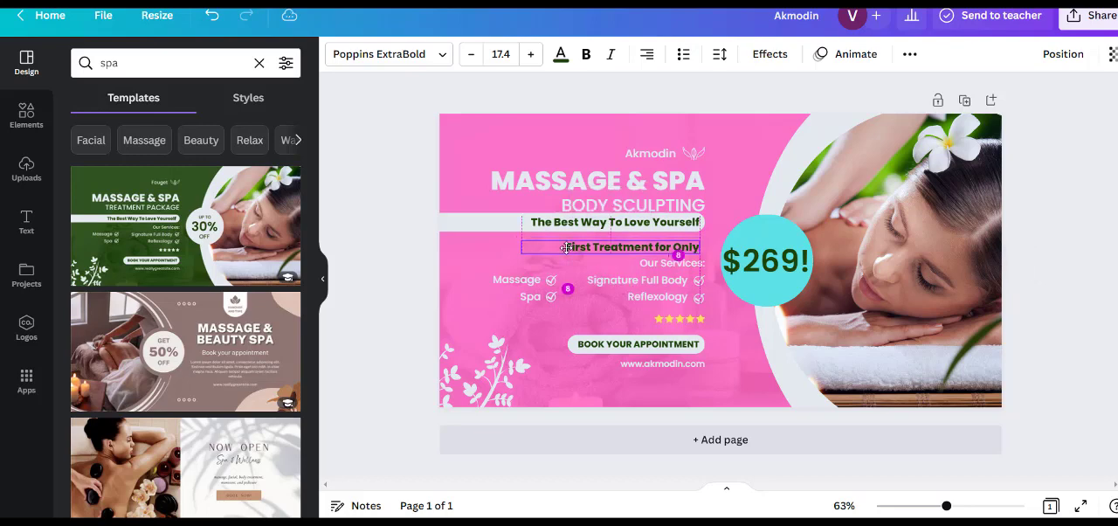
left_click(499, 229)
left_click_drag(499, 229, 499, 232)
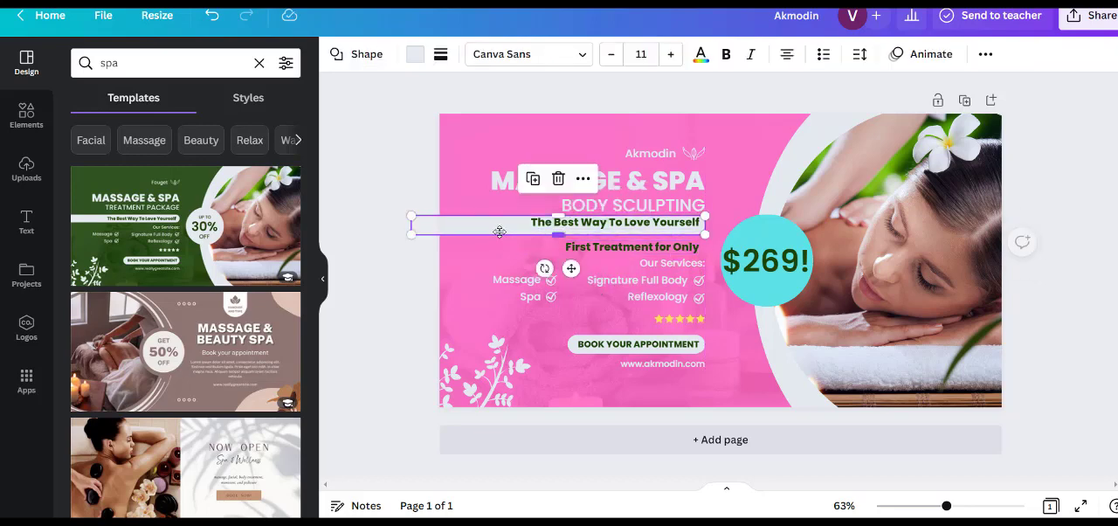
left_click(594, 226)
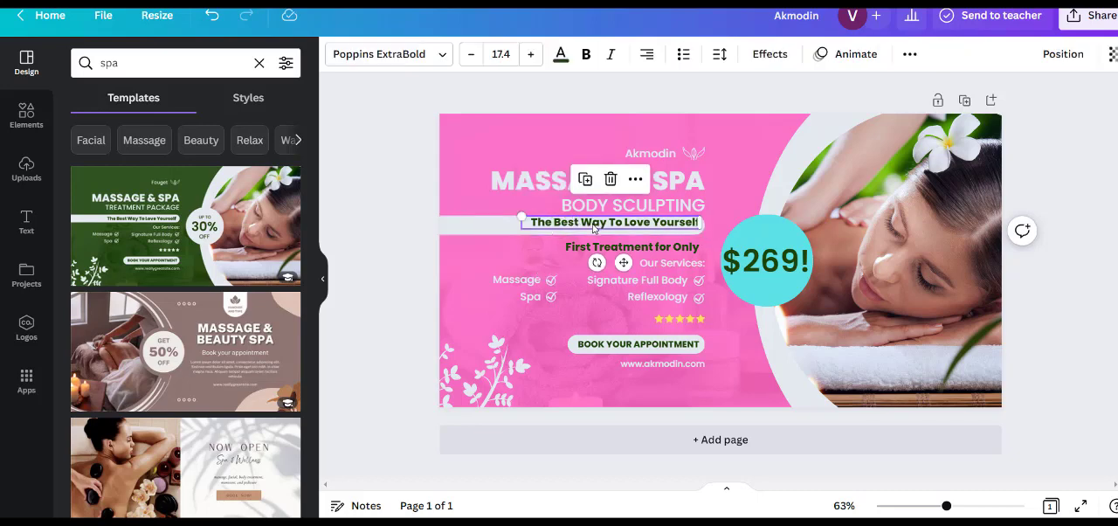
mouse_move(593, 229)
left_mouse_down()
mouse_move(637, 289)
mouse_move(596, 227)
mouse_move(637, 289)
mouse_move(621, 169)
mouse_move(595, 223)
left_mouse_up()
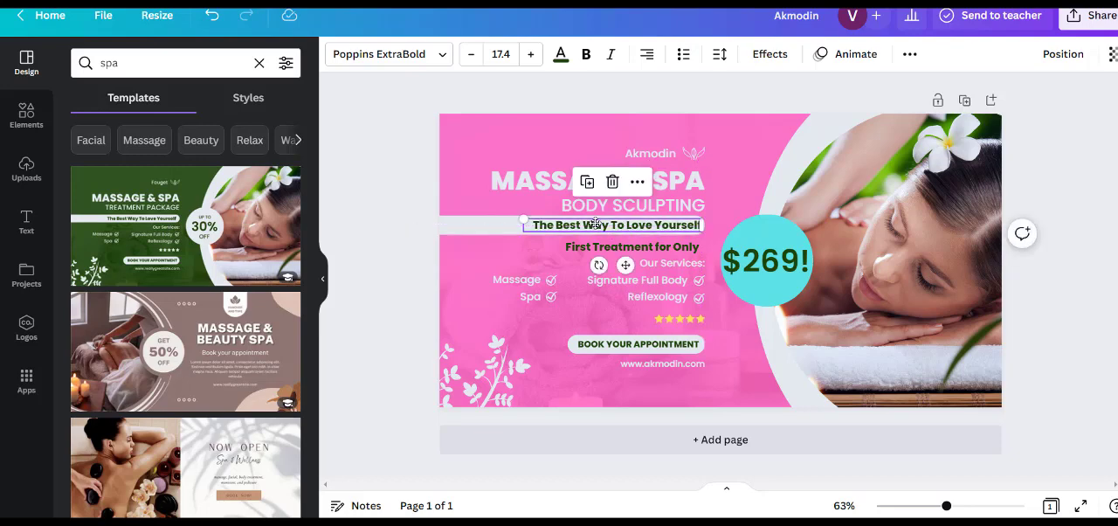
- Replace the photo in the circular frame with the recommended back massage photo of a woman with a white flower
left_click(898, 229)
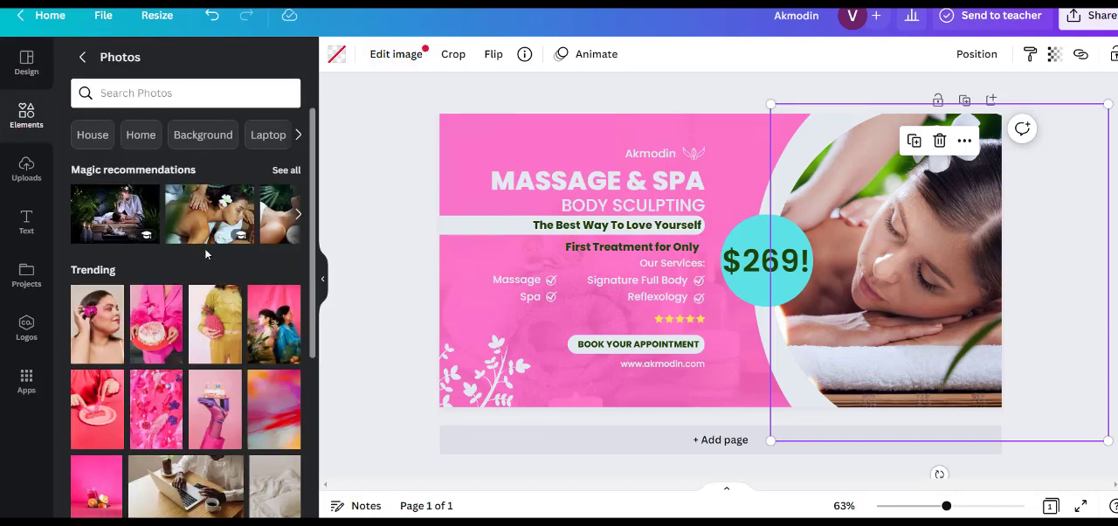
left_click(211, 207)
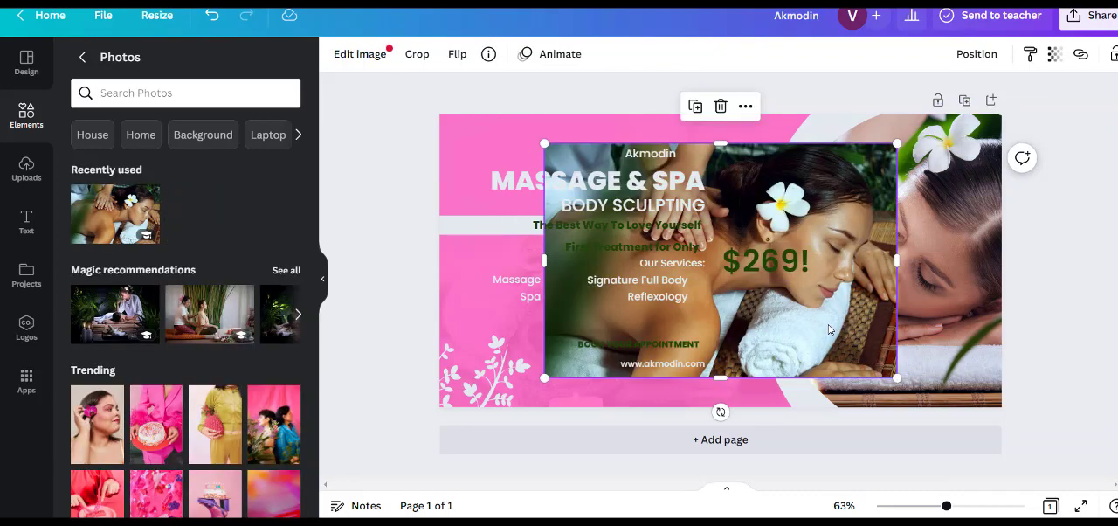
left_click_drag(830, 329, 903, 327)
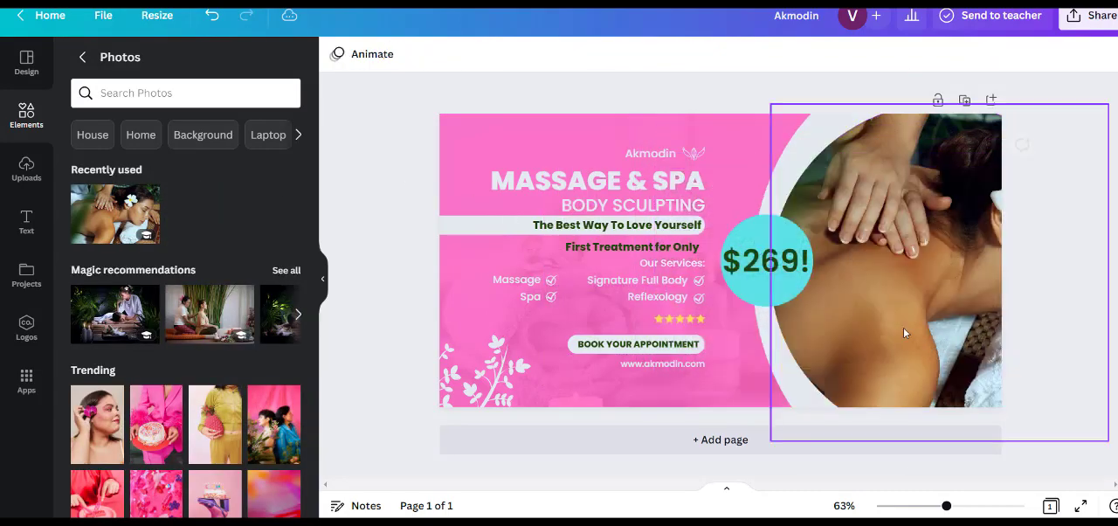
- Scale the circular photo frame down slightly and adjust its position at the page's right edge
left_click(929, 284)
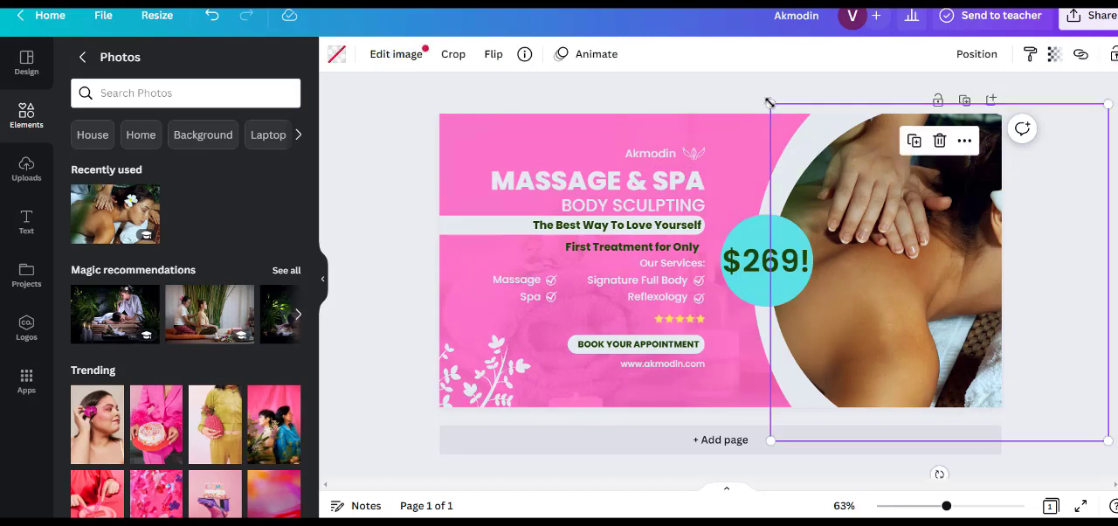
left_click_drag(770, 104, 821, 136)
key("ctrl+z")
mouse_move(1107, 439)
left_mouse_down()
mouse_move(1043, 409)
mouse_move(1086, 437)
left_mouse_up()
mouse_move(957, 319)
left_mouse_down()
mouse_move(930, 326)
mouse_move(953, 321)
left_mouse_up()
- Try shrinking the circular photo frame so that it fits completely inside the page, and undo the change
left_click_drag(1091, 430, 939, 369)
left_click_drag(938, 156, 956, 204)
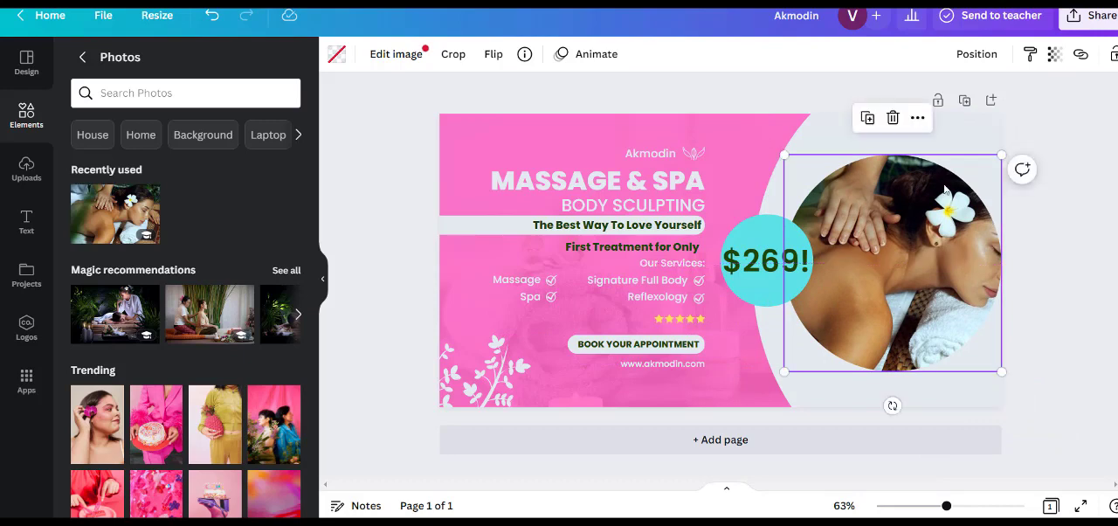
double_click(937, 240)
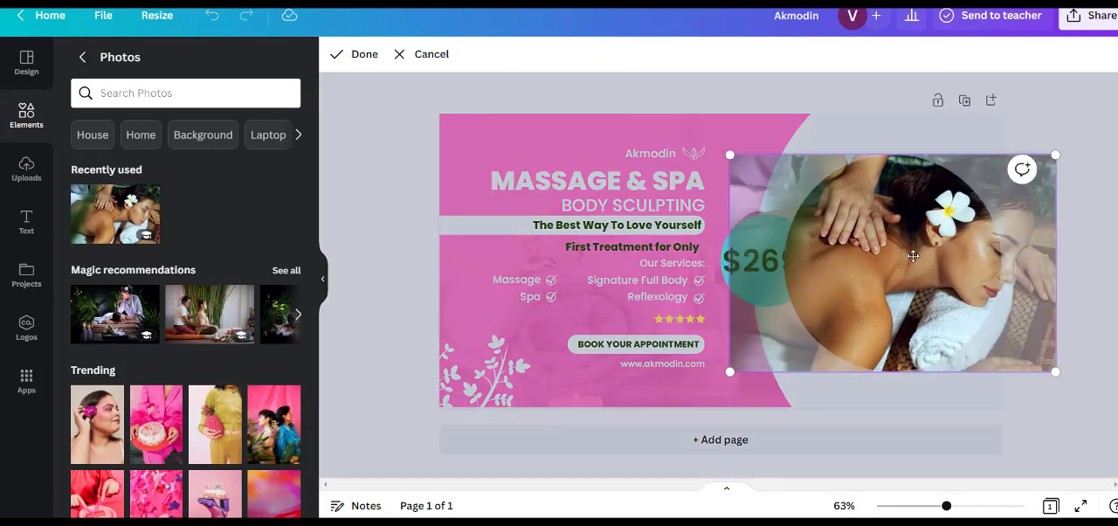
key("Escape")
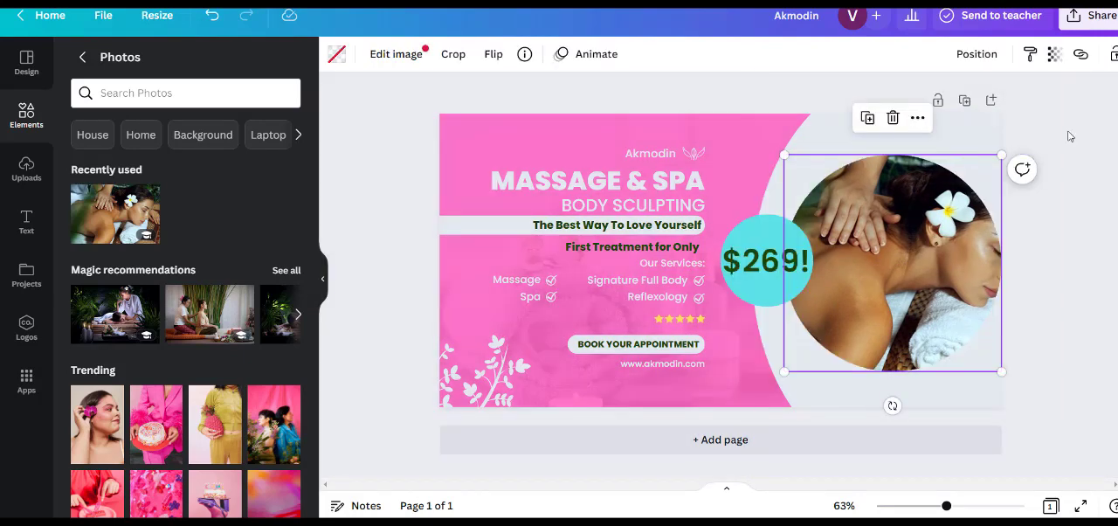
key("ctrl+z")
- Shift the massage photo slightly to the left inside its circular frame
double_click(945, 250)
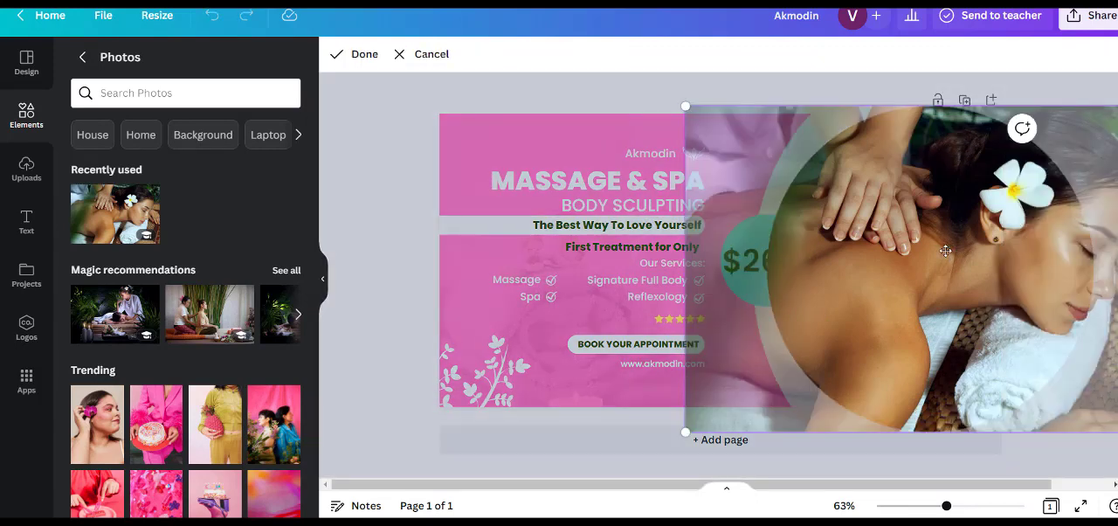
left_click_drag(944, 249, 909, 260)
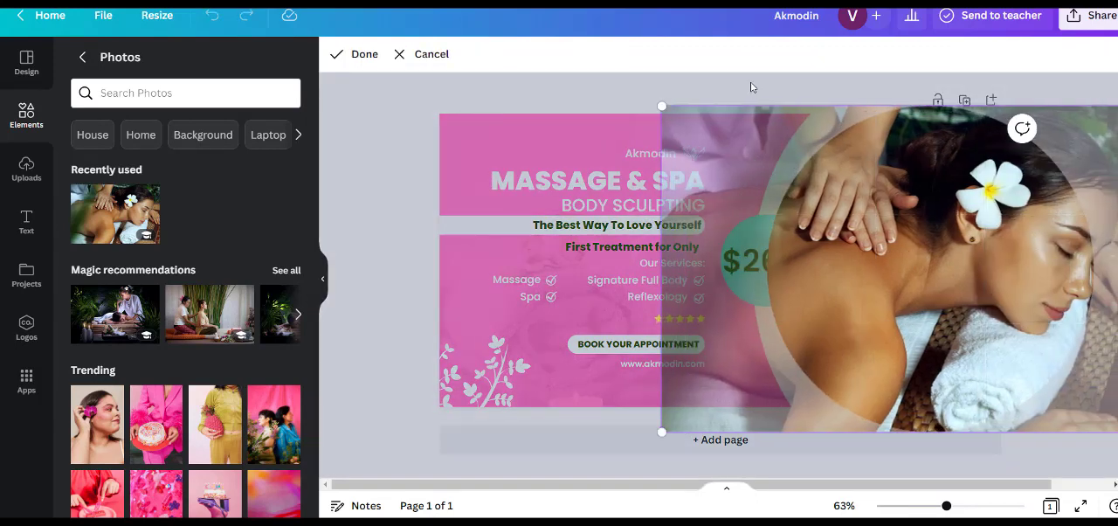
left_click(751, 85)
left_click(726, 351)
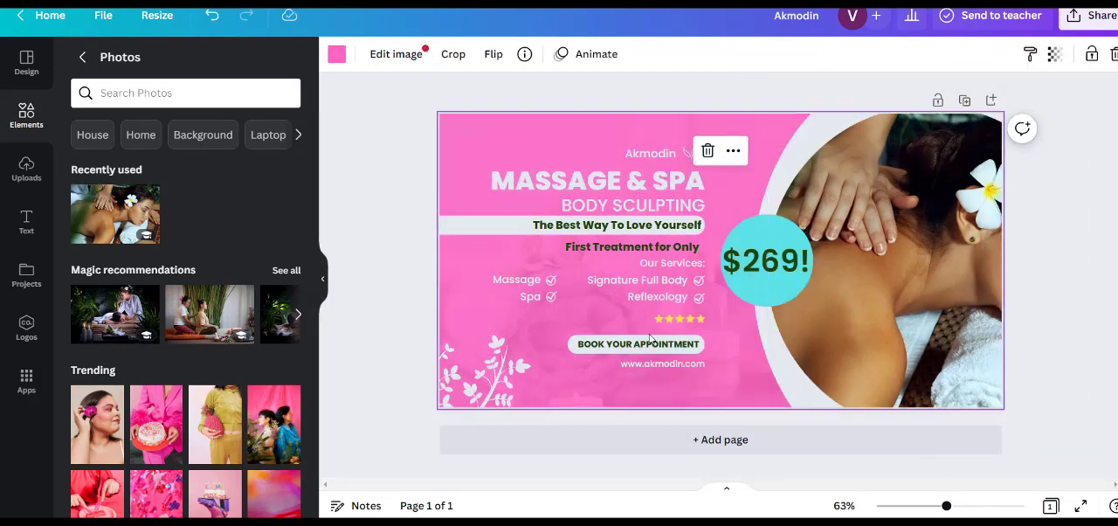
double_click(452, 253)
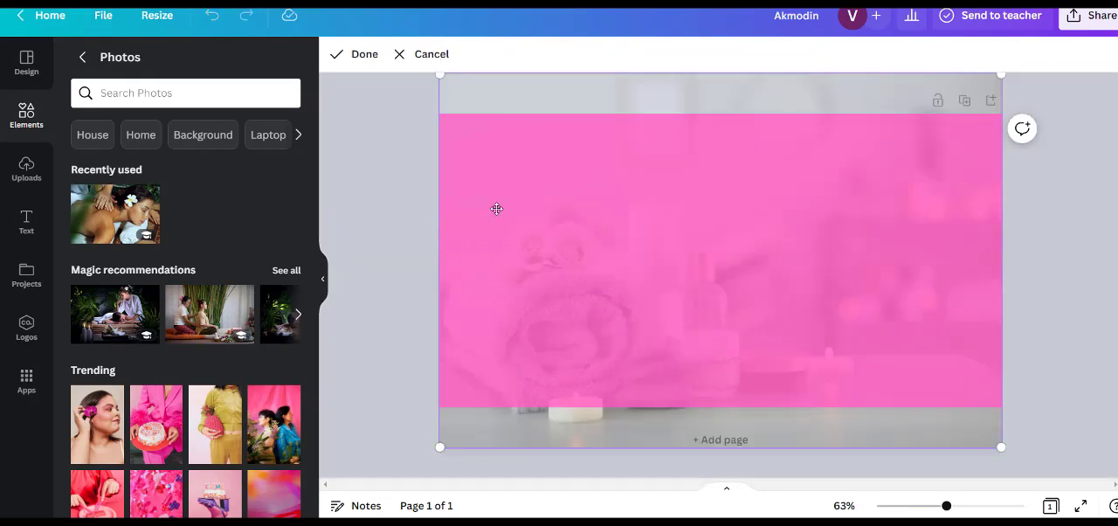
left_click(411, 215)
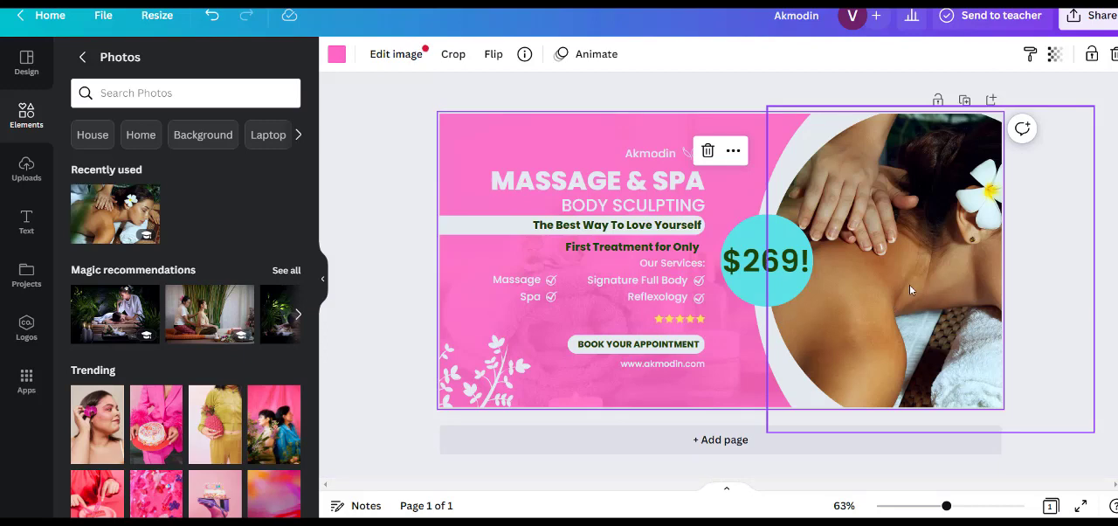
- Move the turquoise circle and the "$269!" price slightly to the left, keeping the price centred on the circle
left_click_drag(770, 289, 780, 270)
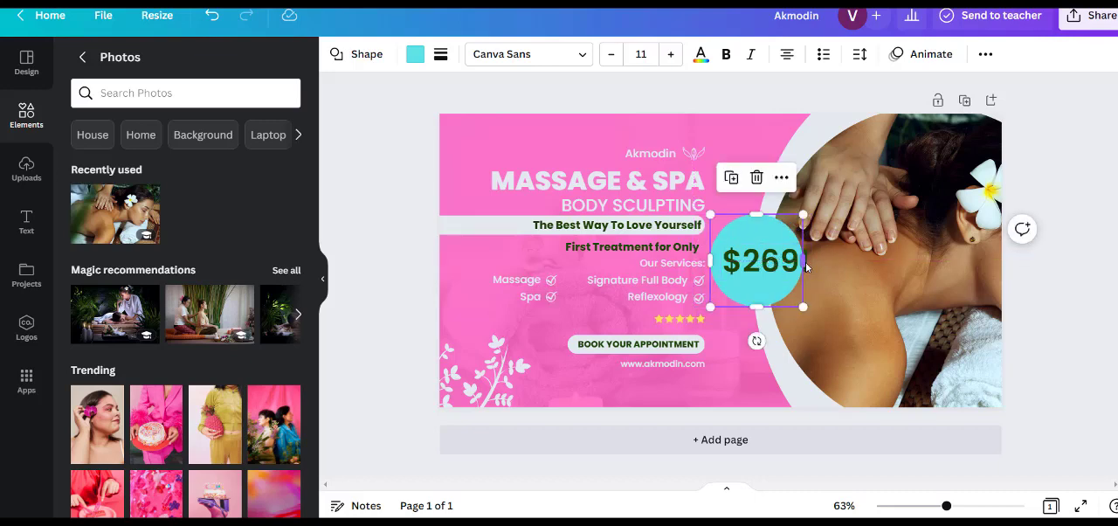
left_click(780, 271)
type("!")
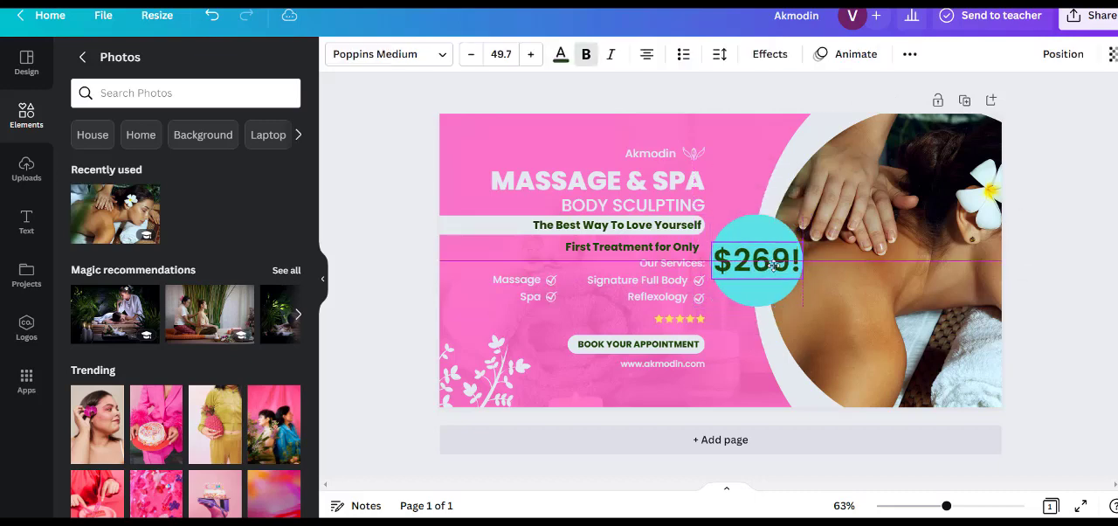
left_click(1082, 215)
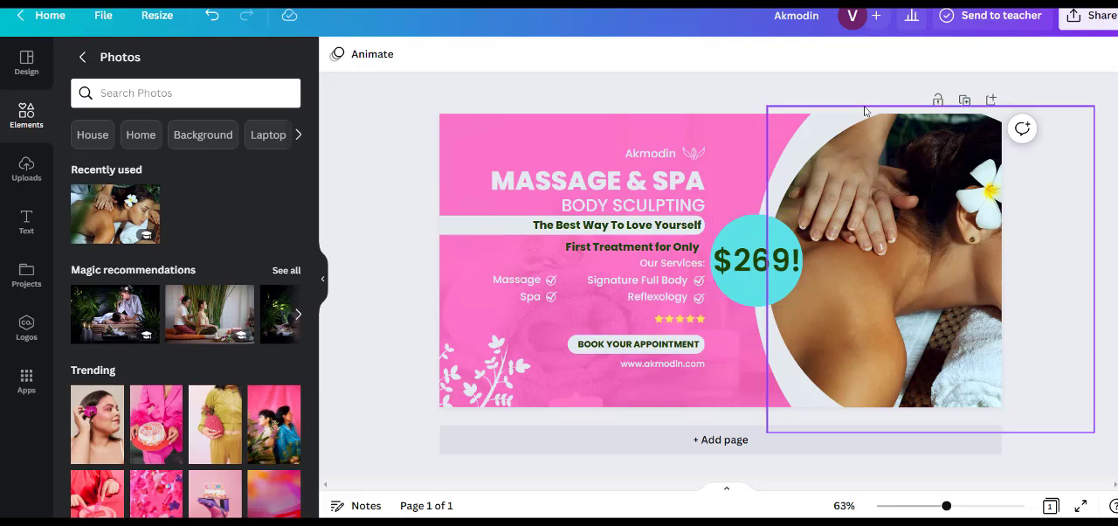
- Try shifting and resizing the massage photo inside its frame to show the woman's face, and move it back to the right
double_click(912, 240)
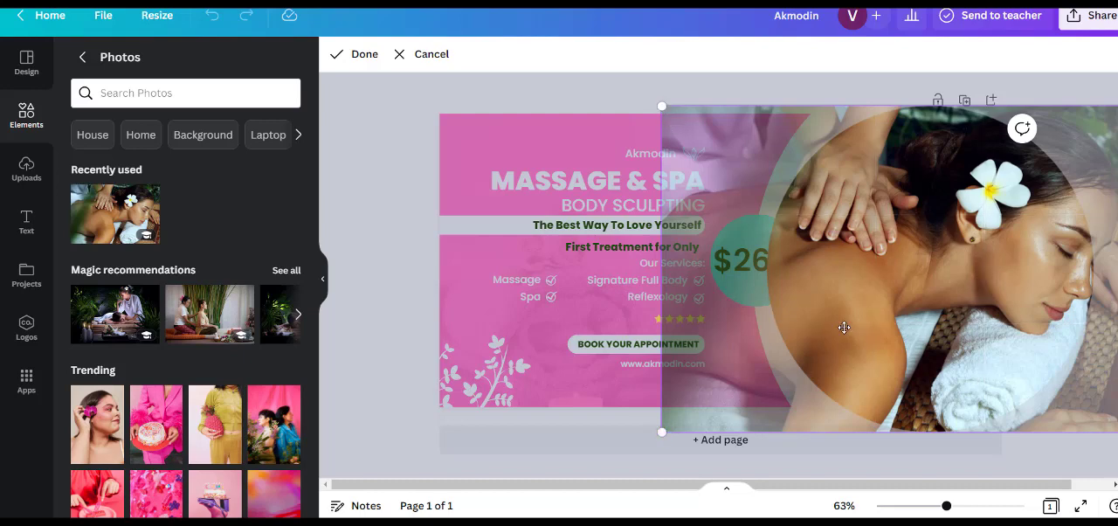
left_click_drag(843, 327, 700, 318)
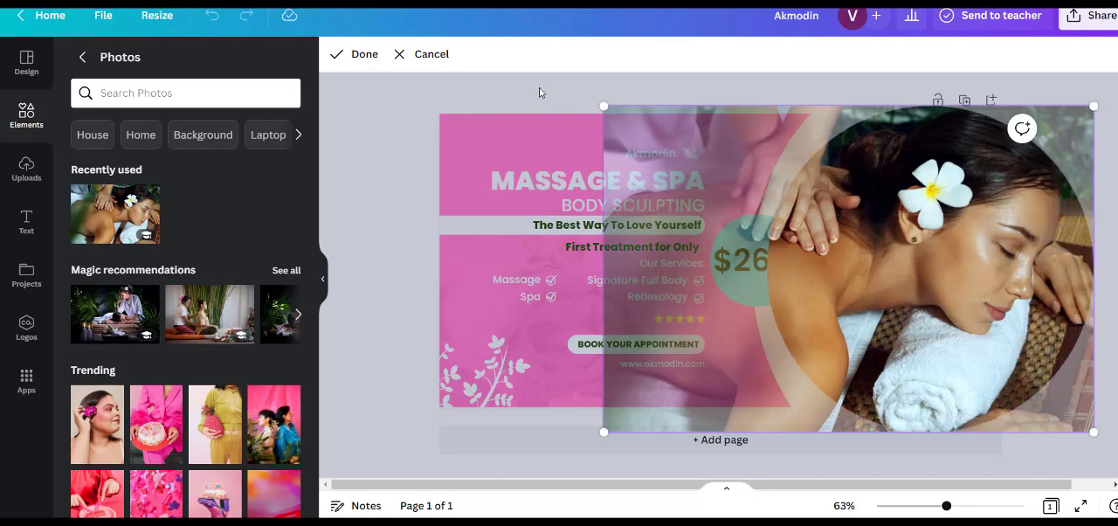
left_click_drag(603, 105, 784, 218)
left_click_drag(871, 279, 934, 295)
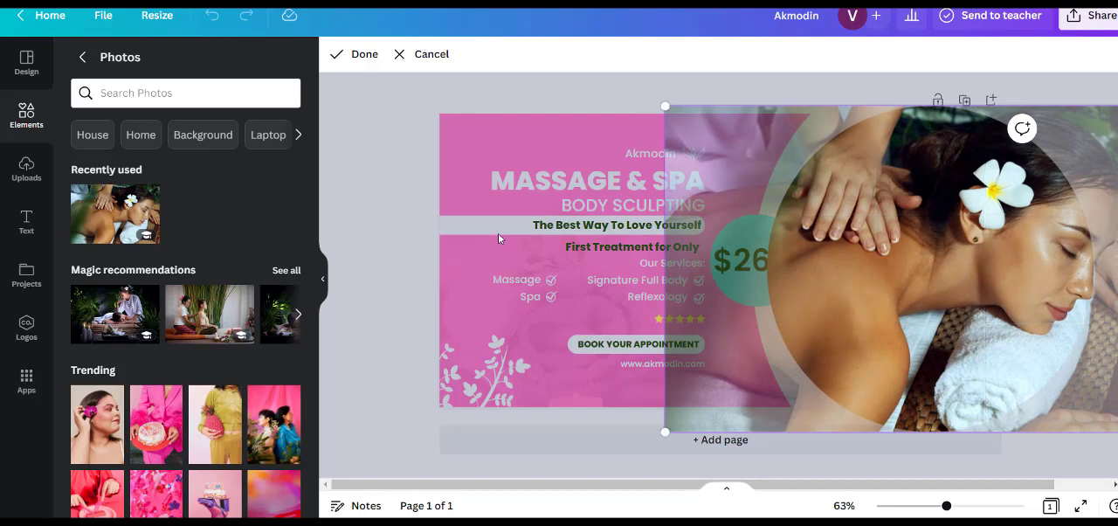
left_click(386, 224)
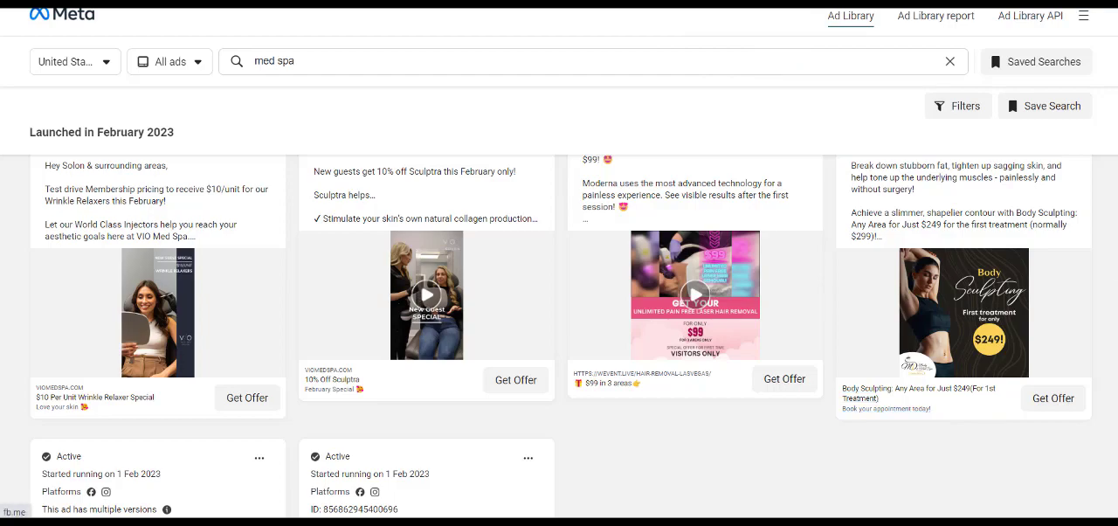
- Browse the "med spa" results in the Meta Ad Library to compare competitors' ad designs, and return to the Canva design
scroll(957, 371, "down", 10)
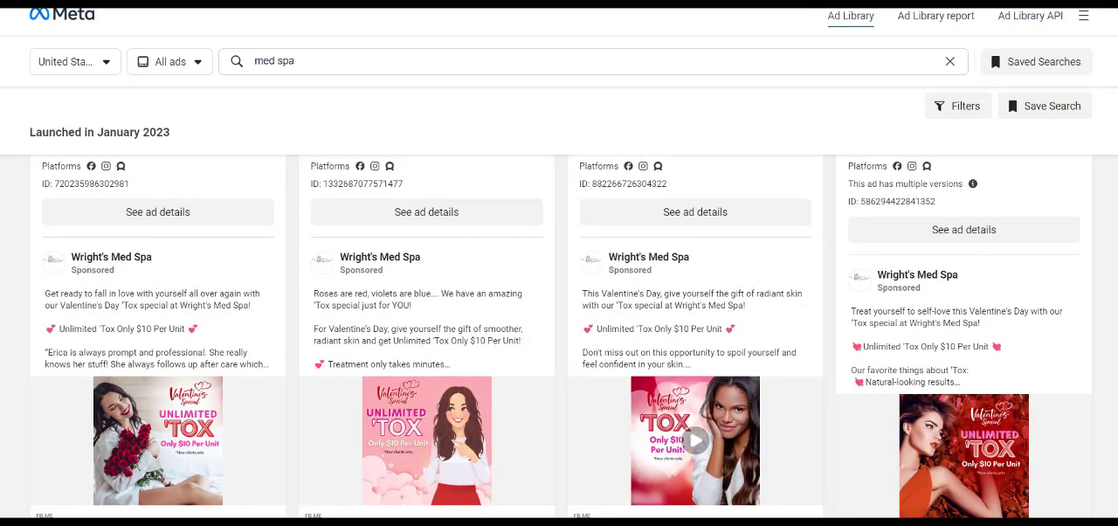
scroll(690, 447, "down", 1)
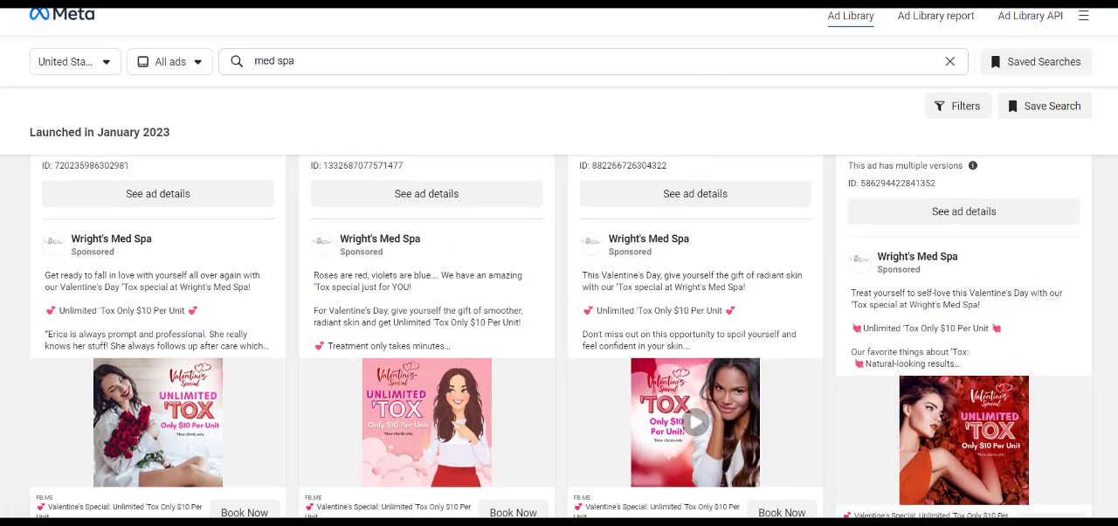
scroll(560, 337, "down", 8)
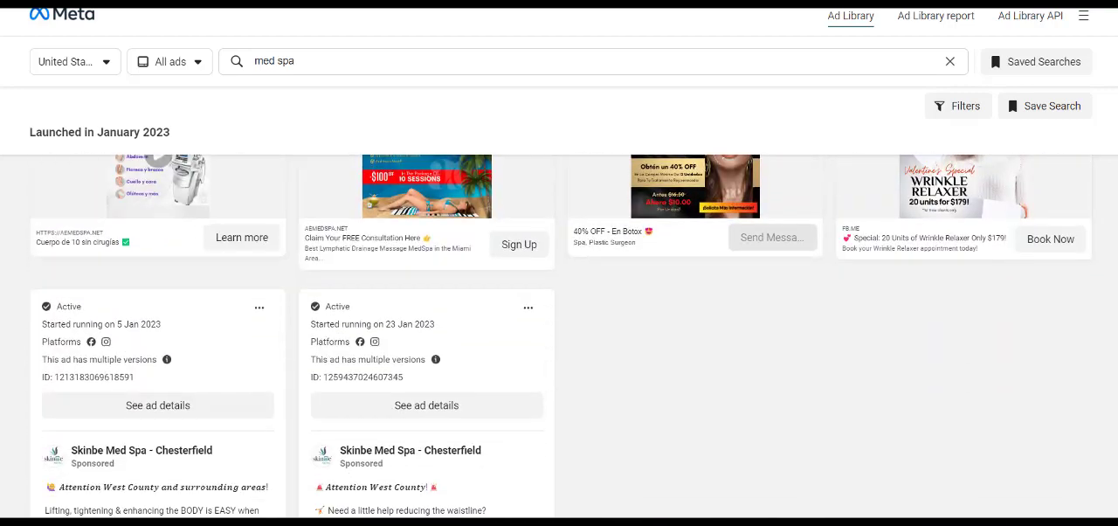
scroll(560, 336, "down", 12)
scroll(560, 336, "up", 20)
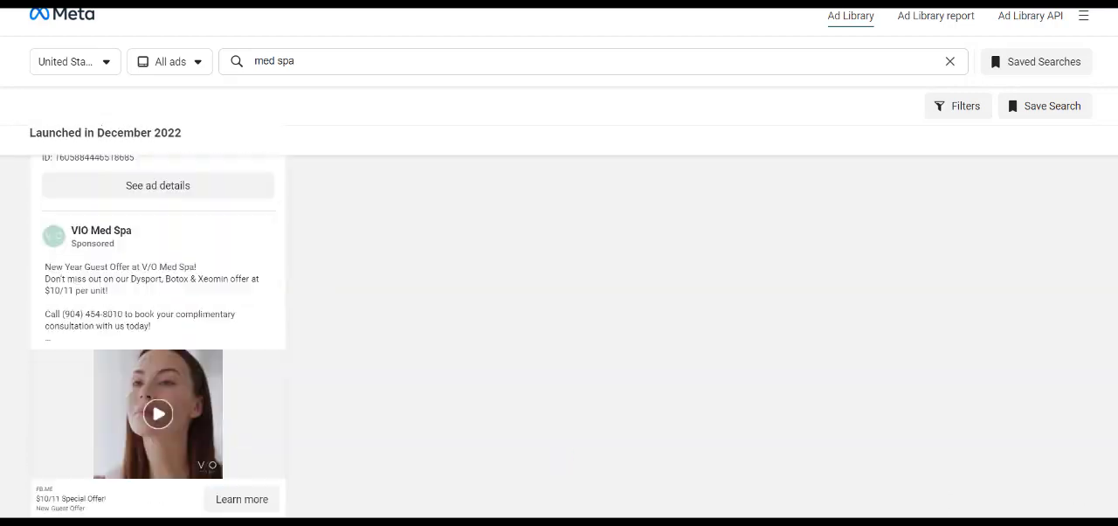
scroll(560, 336, "up", 1)
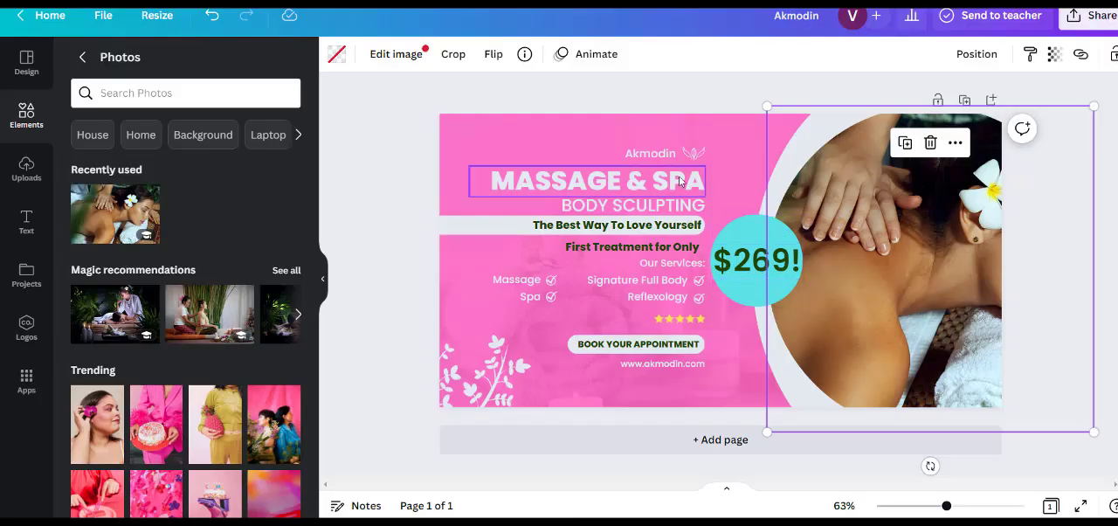
left_click(392, 158)
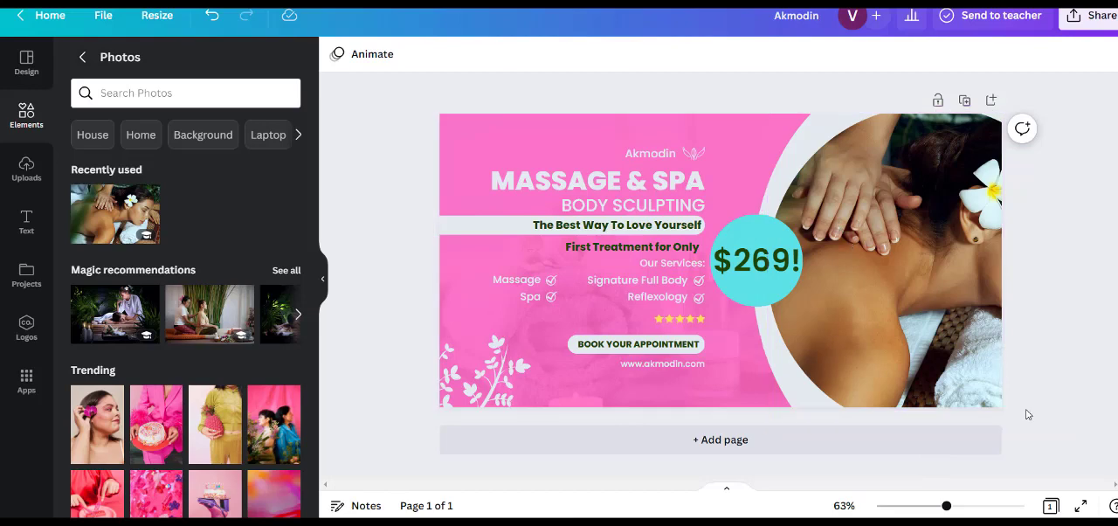